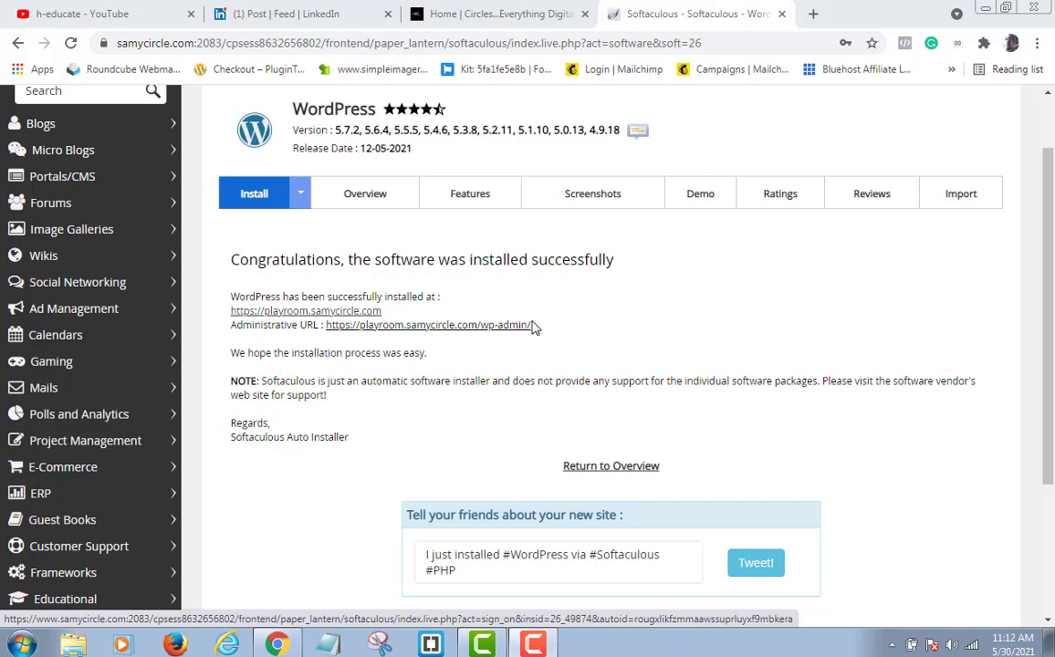
Step: Open the WordPress admin login page at playroom.samycircle.com/wp-admin in a new browser tab
left_click(812, 15)
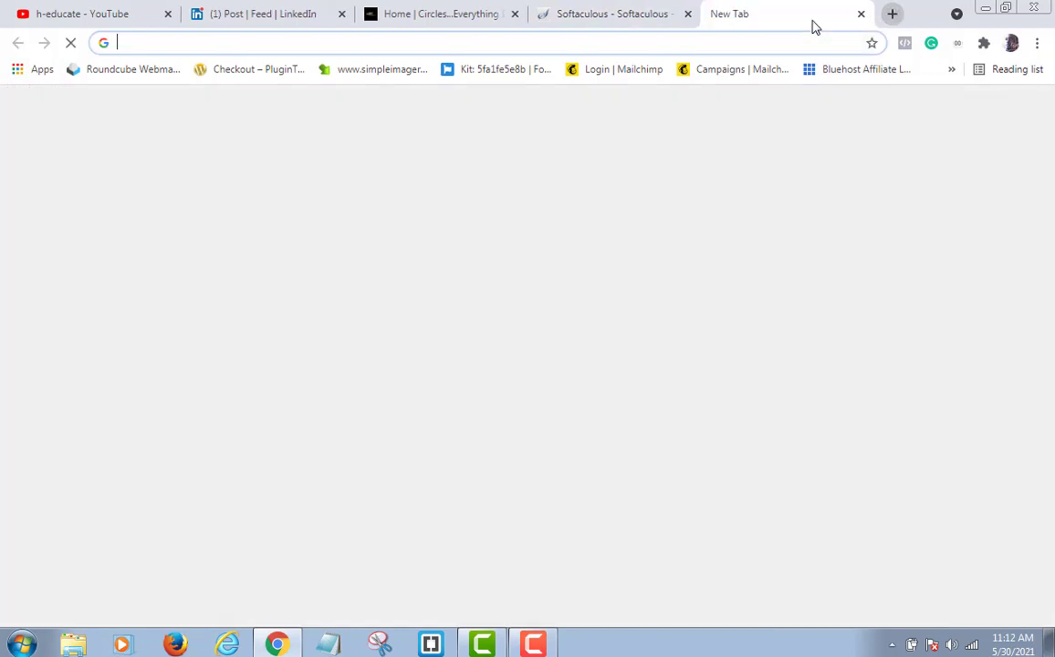
left_click(714, 45)
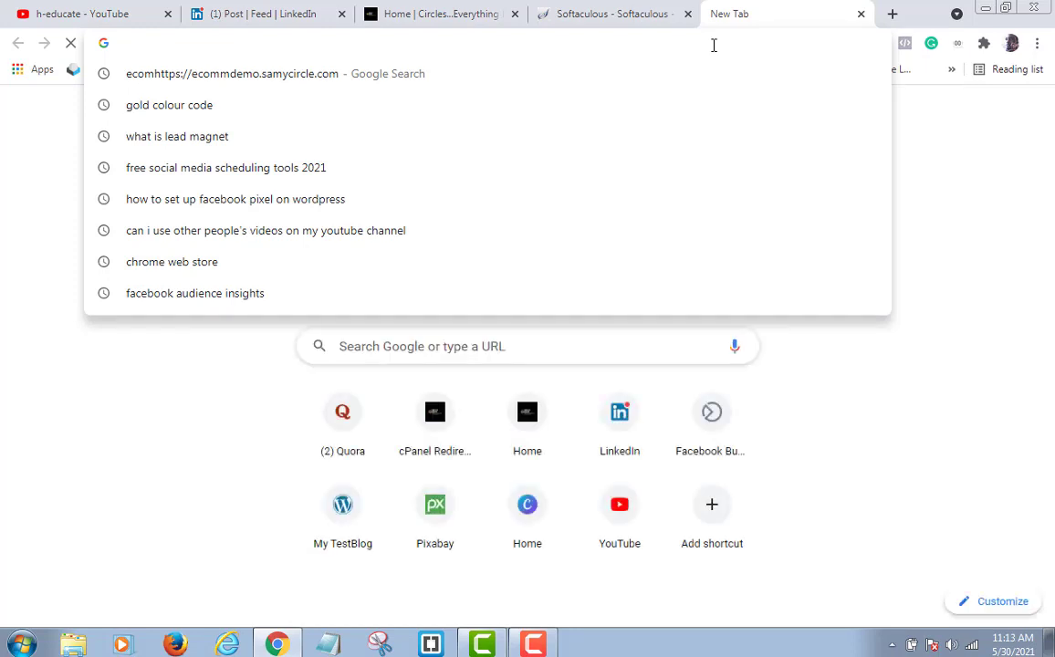
type("playroom.samycircle.com")
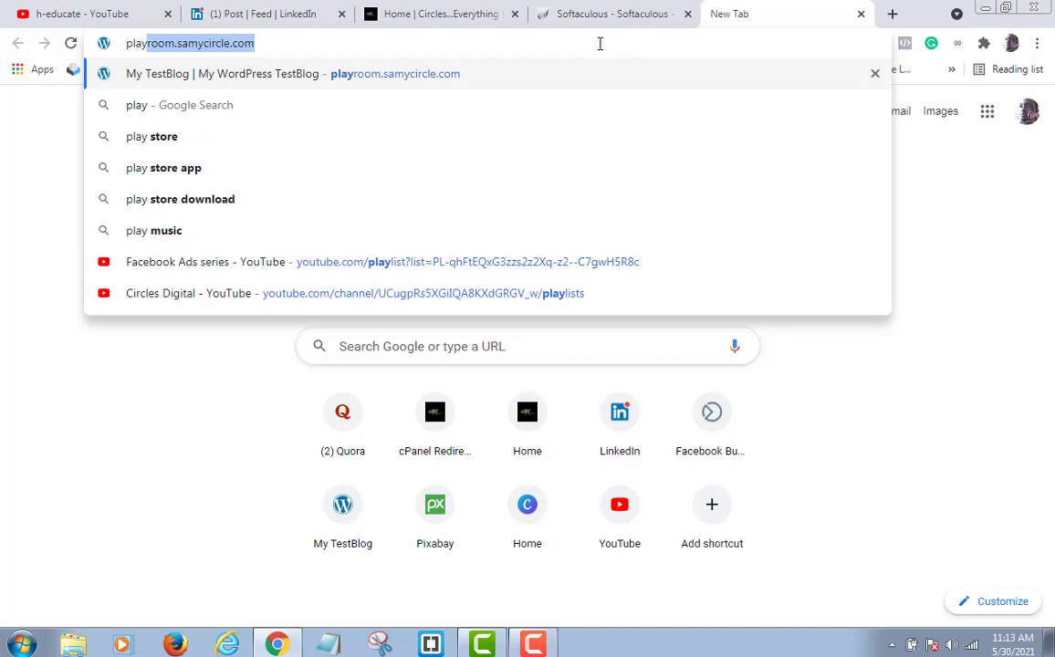
key("Right")
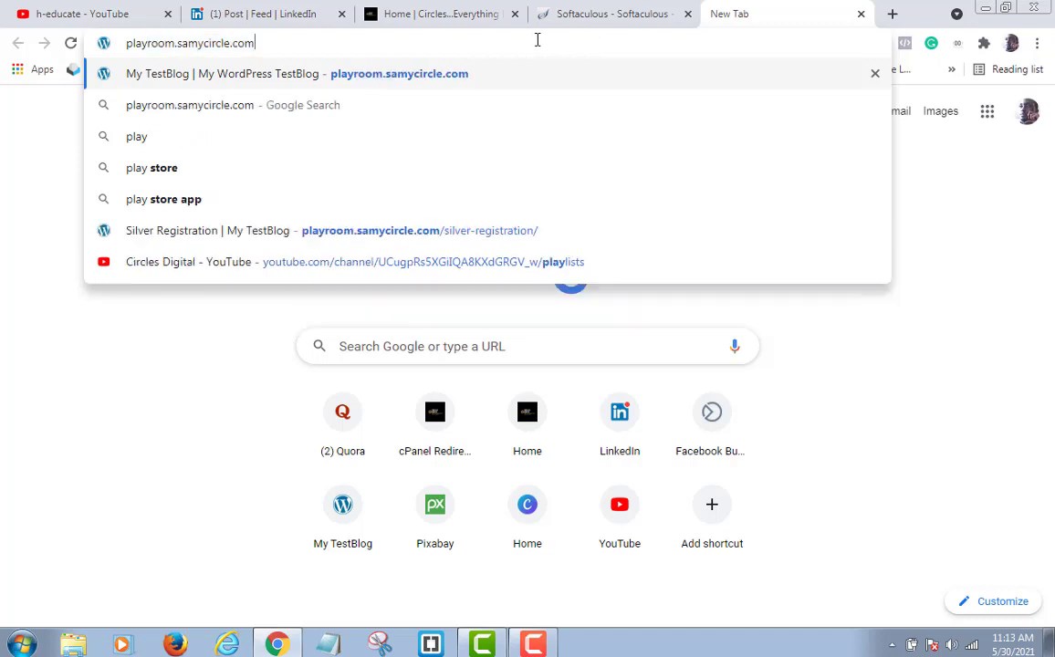
key("Return")
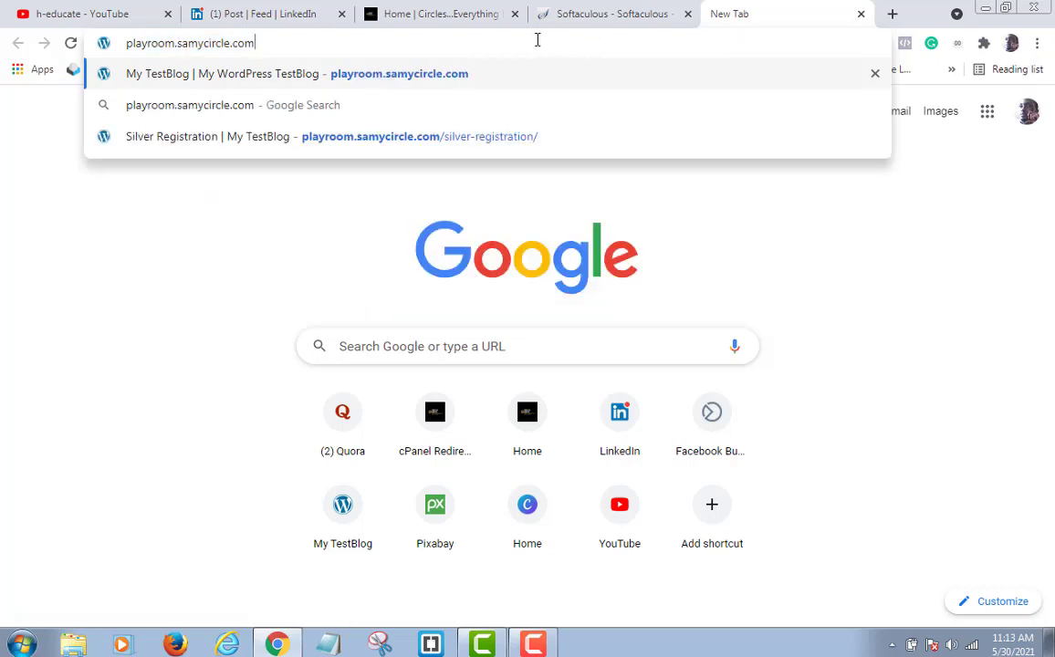
type("/w")
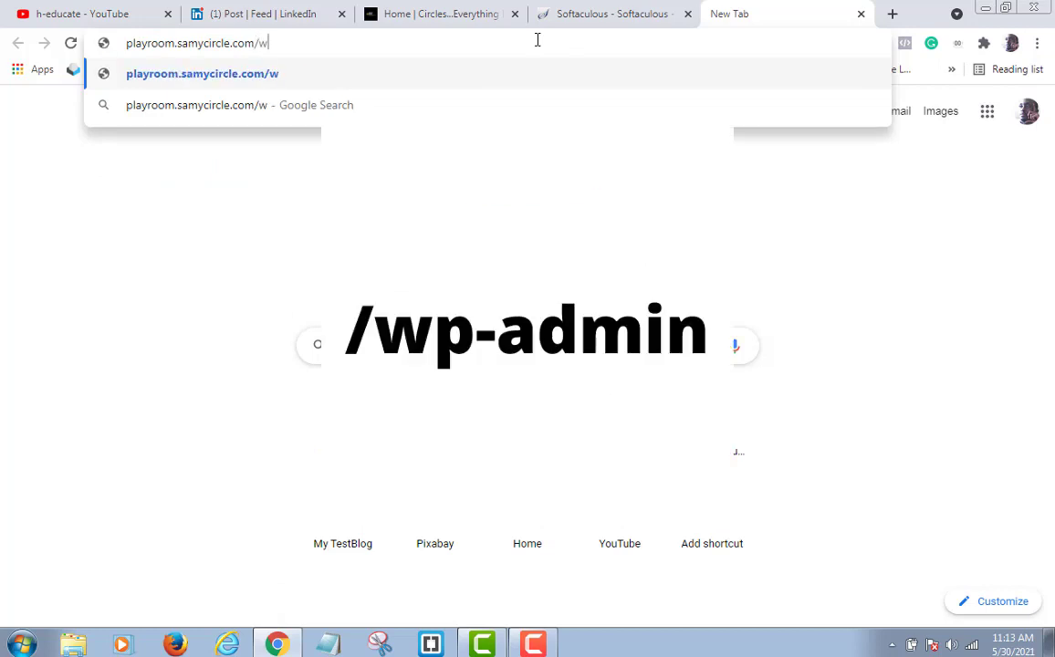
type("p")
type("-")
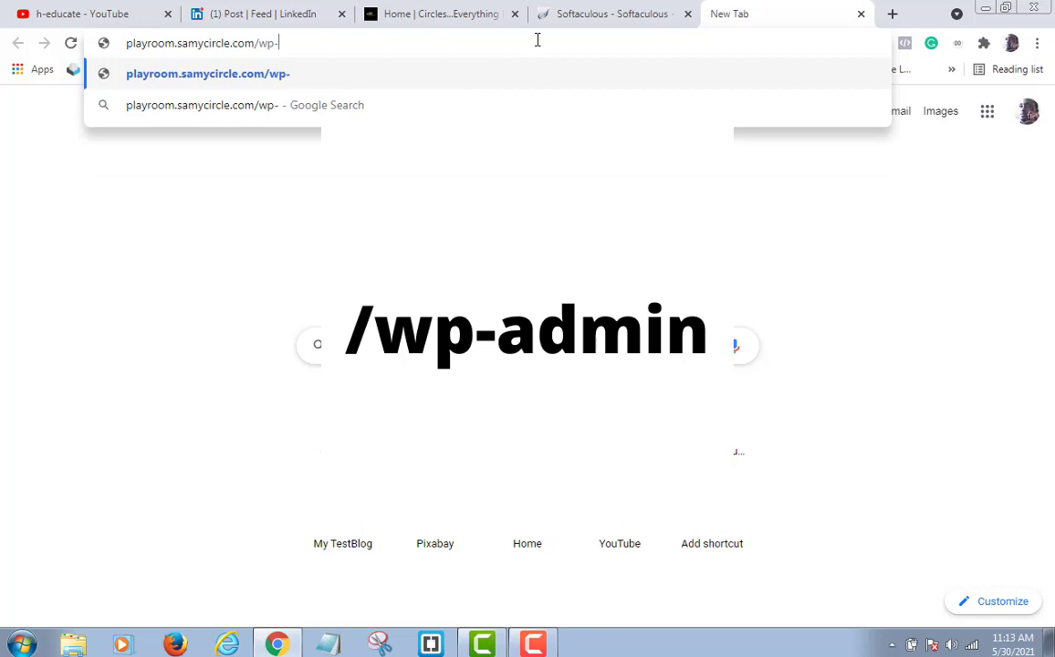
type("admin")
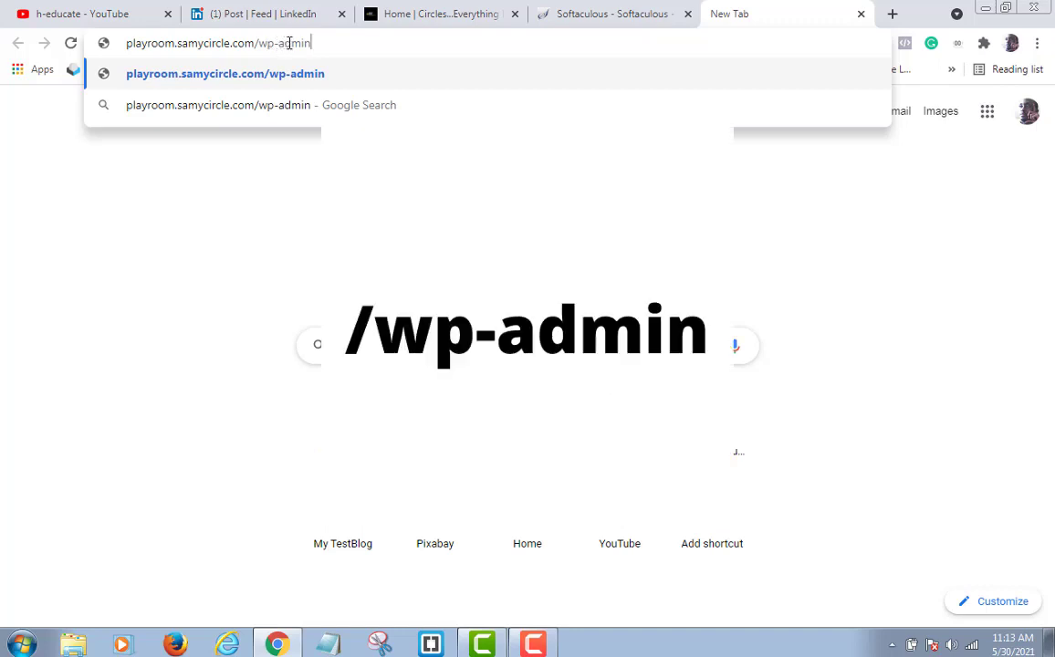
key("Return")
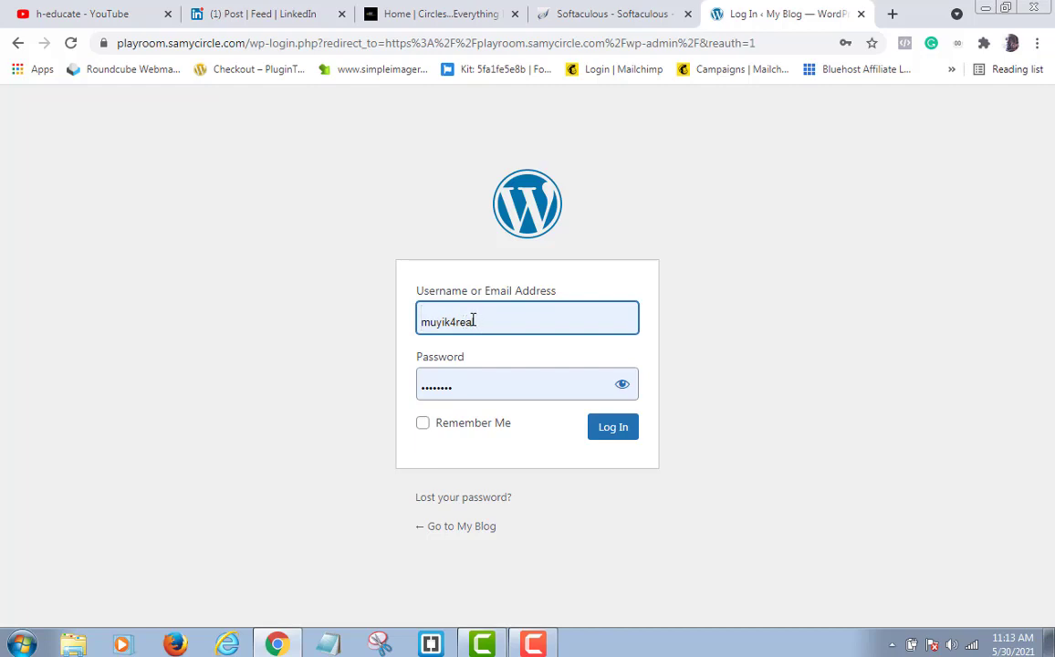
Step: Log in to the WordPress admin with the username and password already filled in
left_click(585, 20)
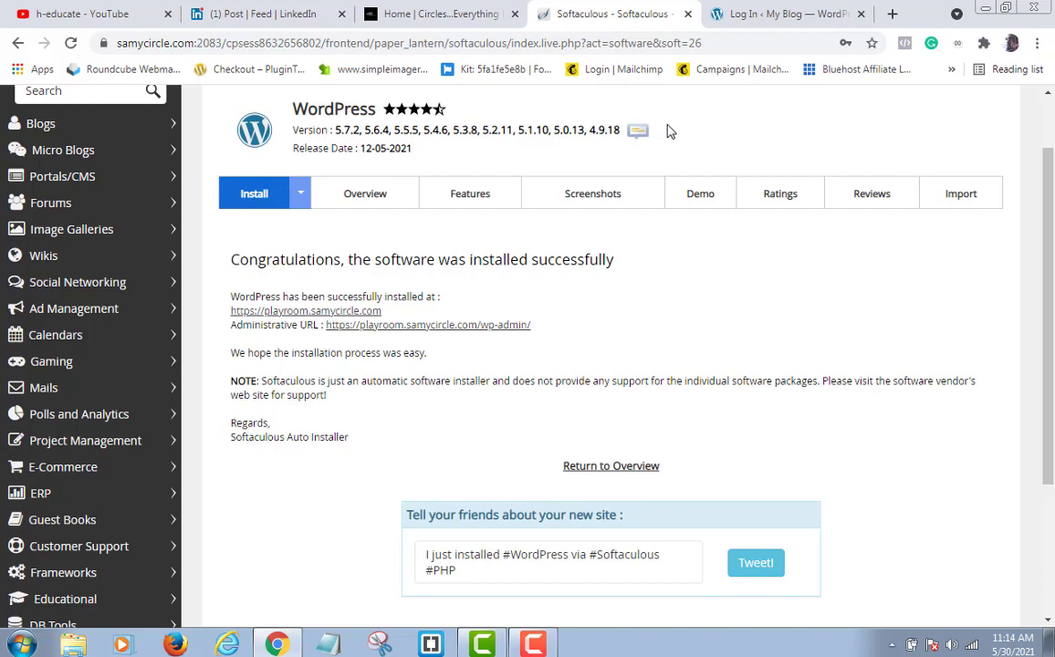
left_click(763, 15)
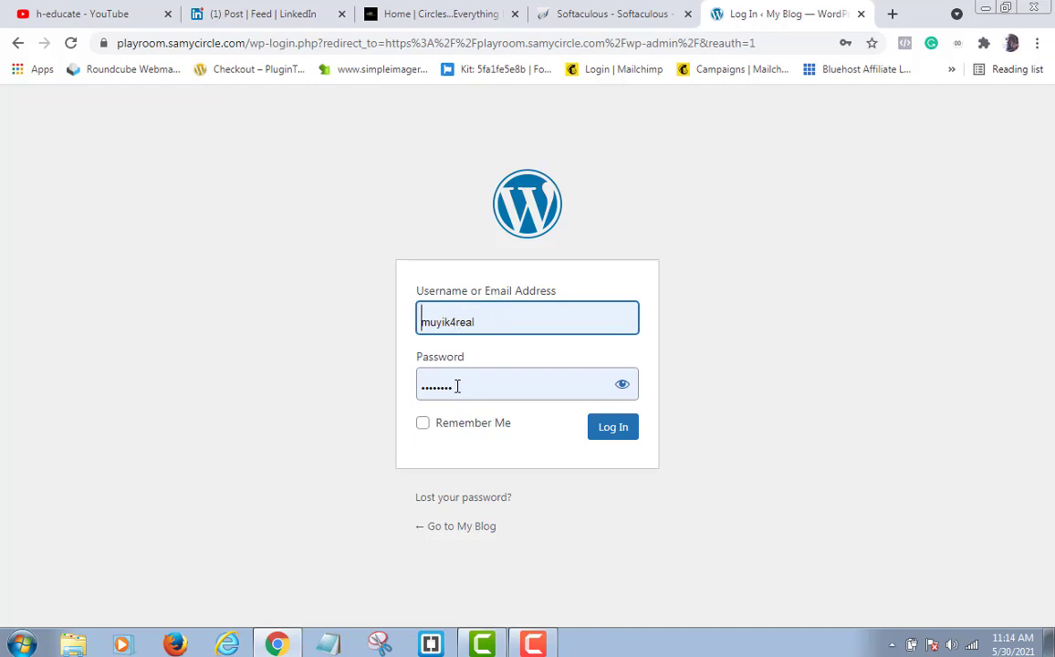
left_click(612, 431)
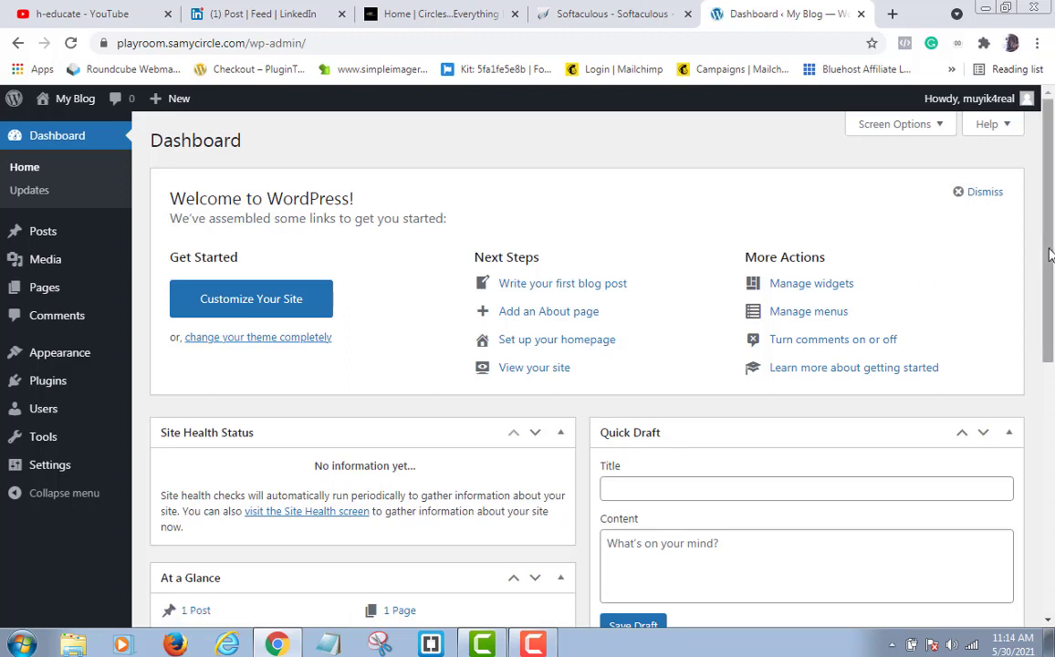
Step: Hide the Site Health Status, At a Glance, Activity, Quick Draft, WordPress Events and News, and Welcome boxes from the dashboard
left_click_drag(1050, 256, 1052, 465)
scroll(1052, 466, "up", 5)
mouse_move(1051, 284)
left_mouse_down()
mouse_move(1052, 516)
mouse_move(1049, 263)
left_mouse_up()
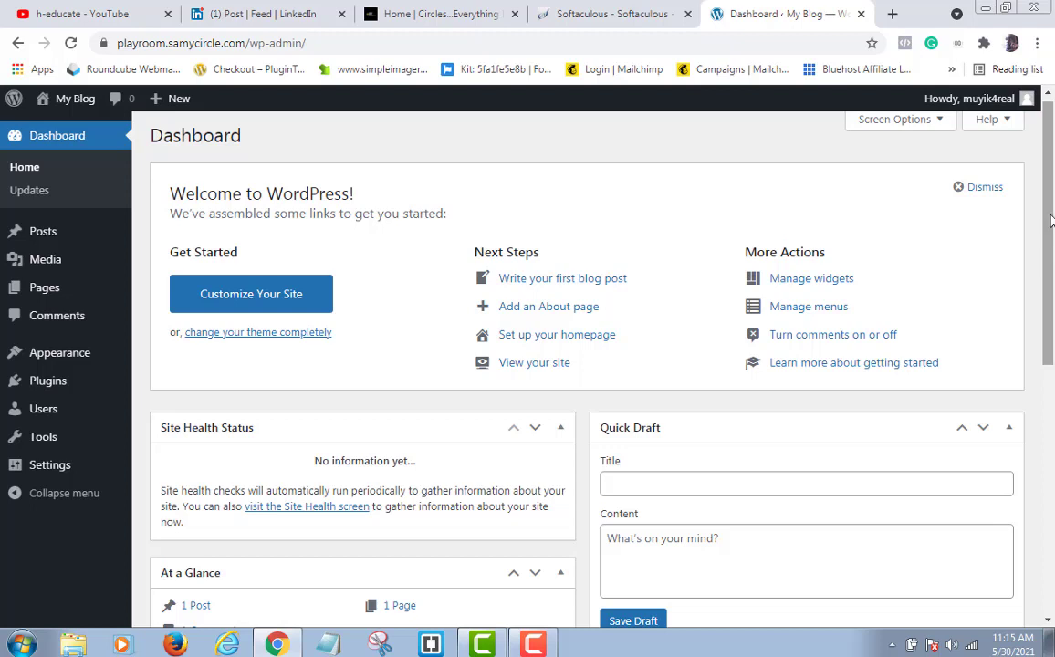
scroll(1049, 227, "up", 1)
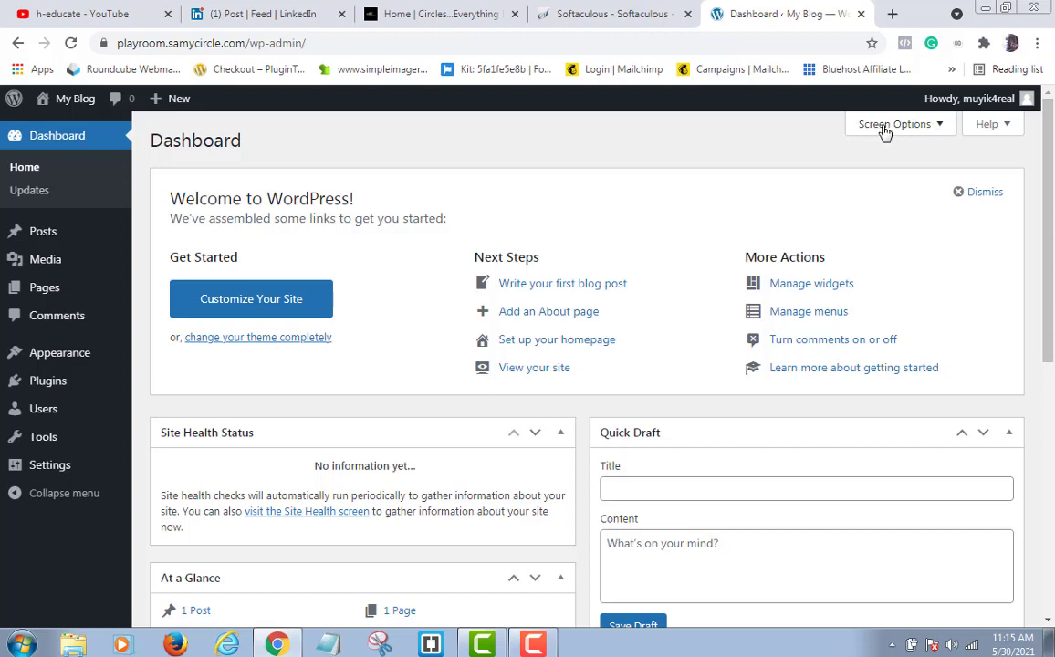
left_click(942, 127)
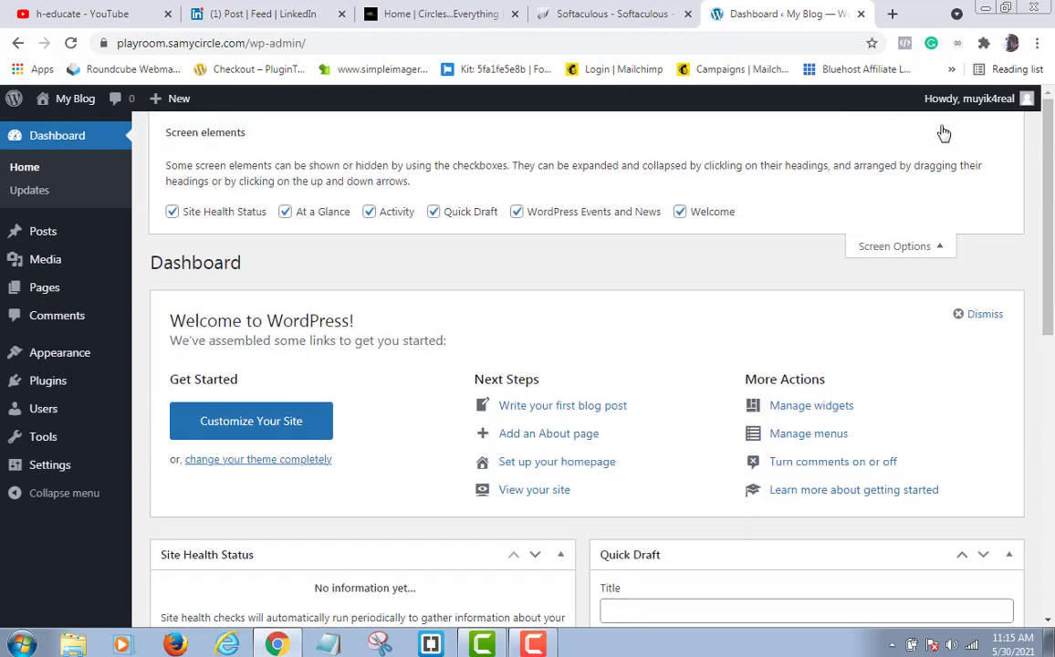
left_click(173, 213)
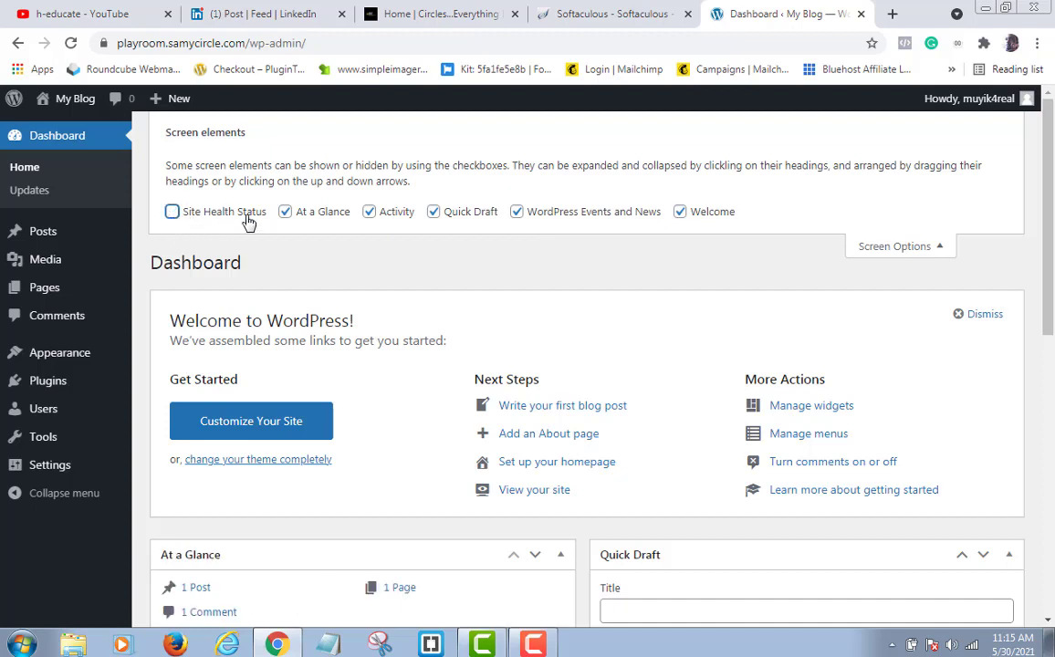
left_click(287, 215)
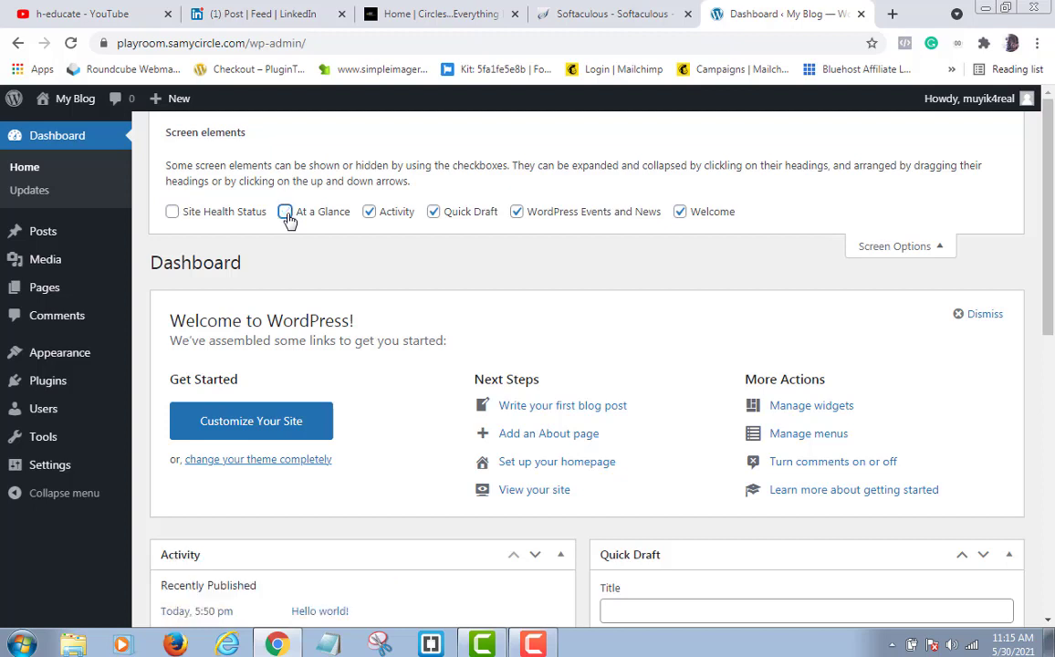
left_click(370, 214)
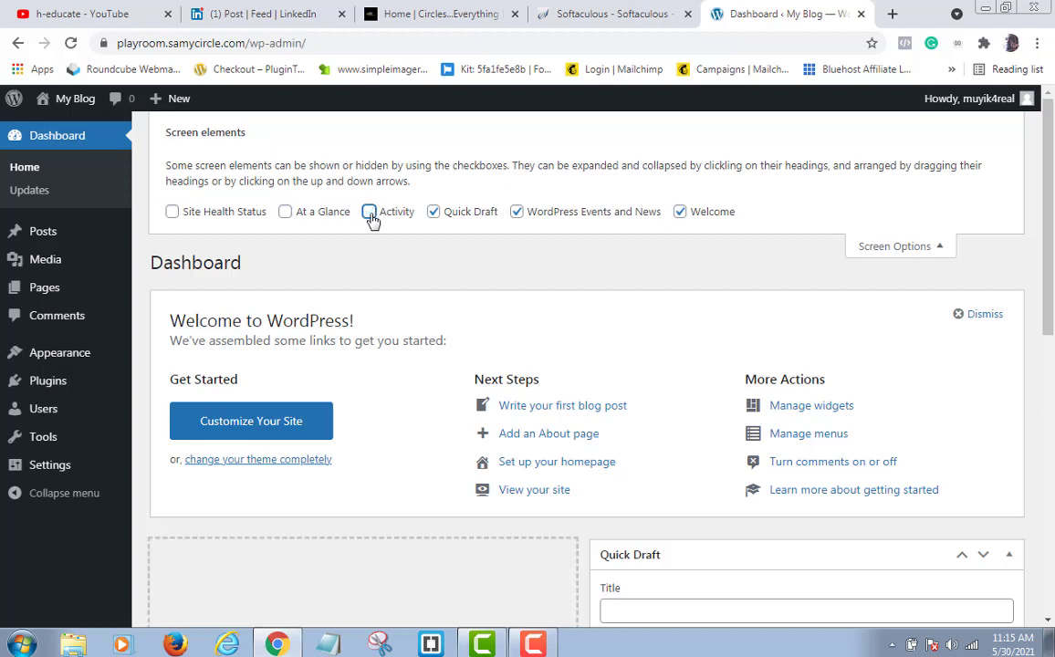
left_click(436, 215)
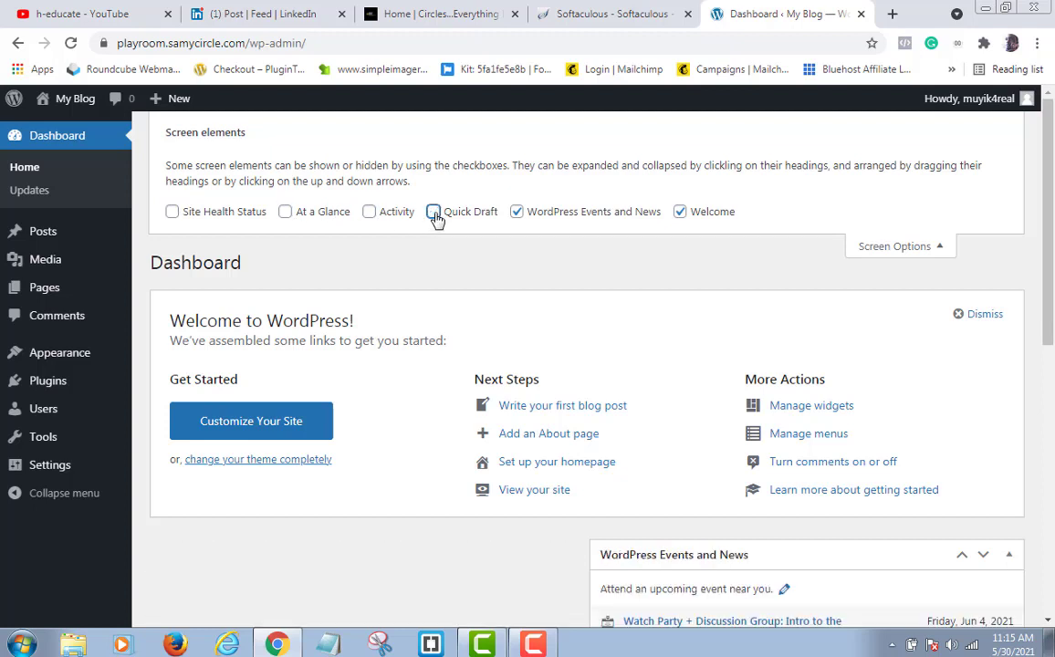
left_click(517, 214)
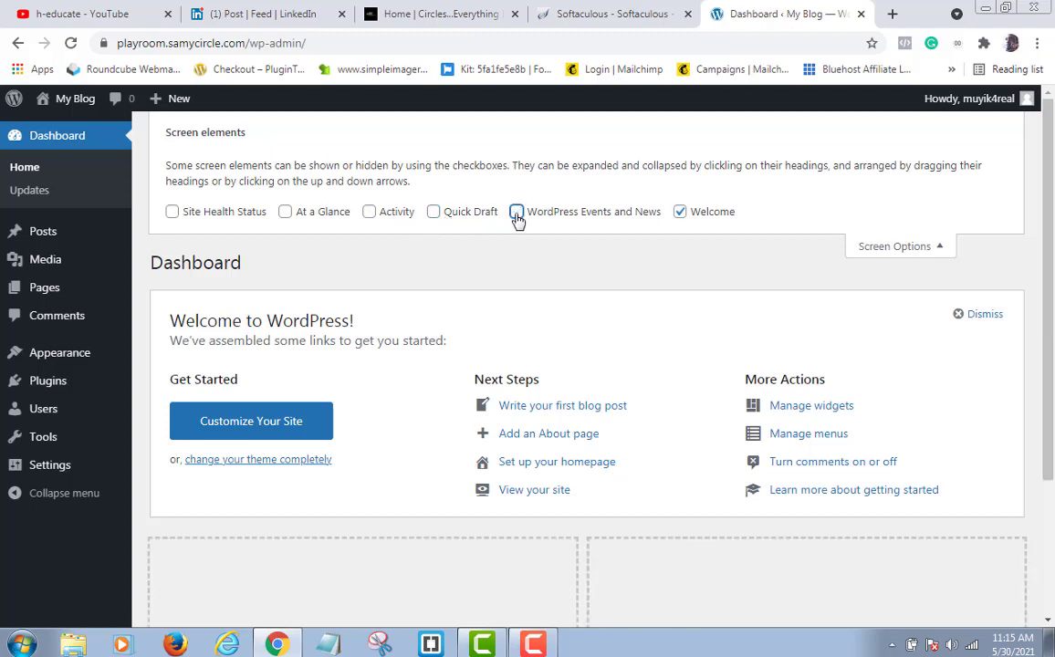
left_click(681, 212)
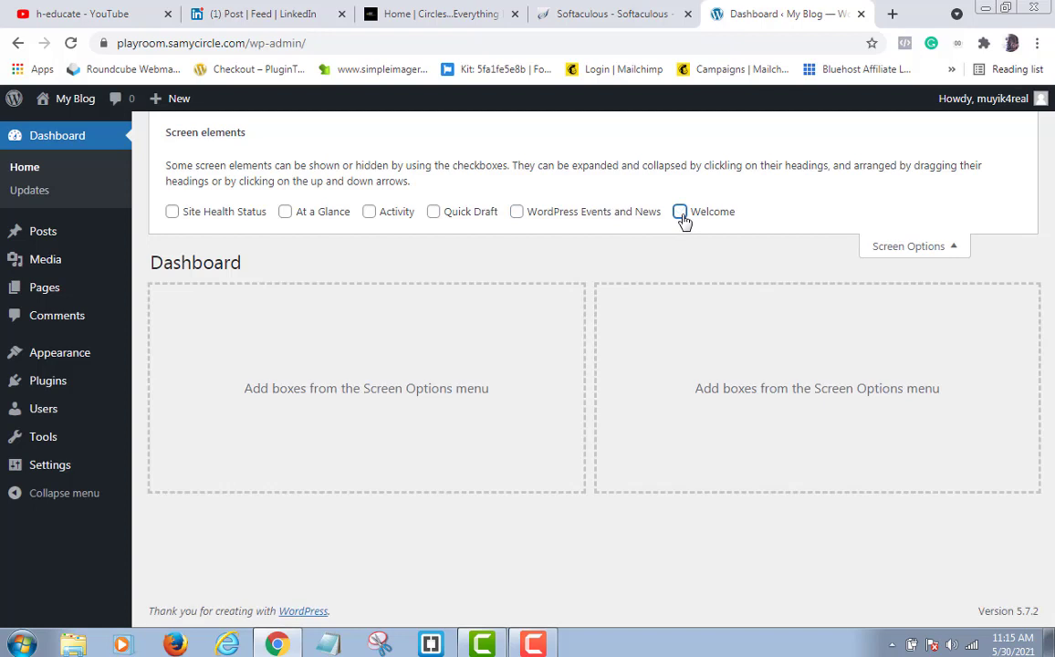
left_click(954, 254)
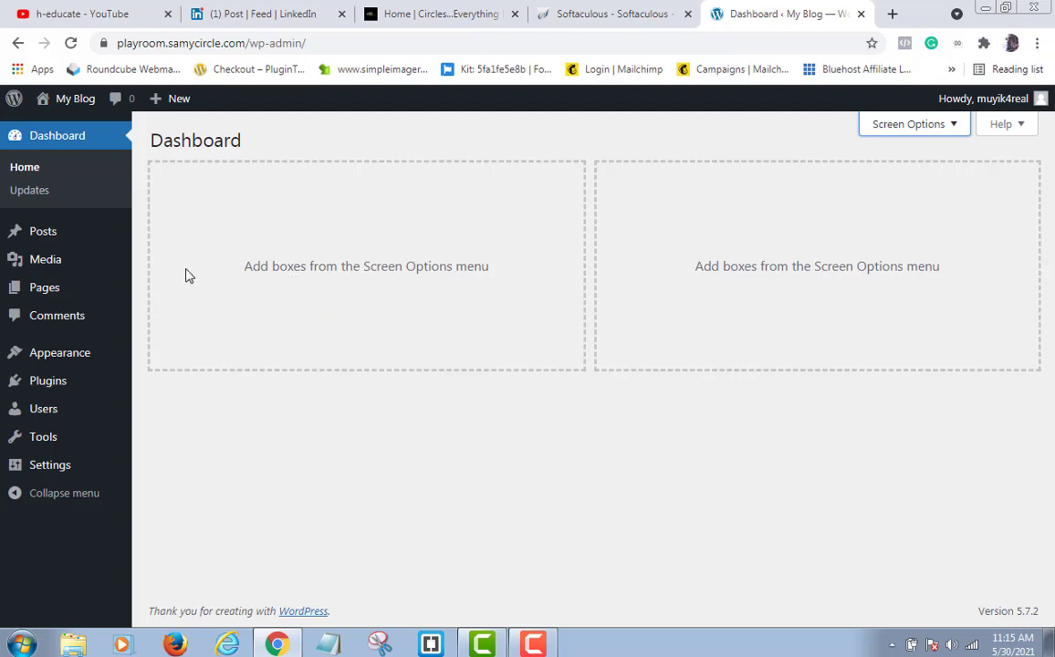
Step: Open the General Settings and change the site title to "My Tutorial"
mouse_move(64, 474)
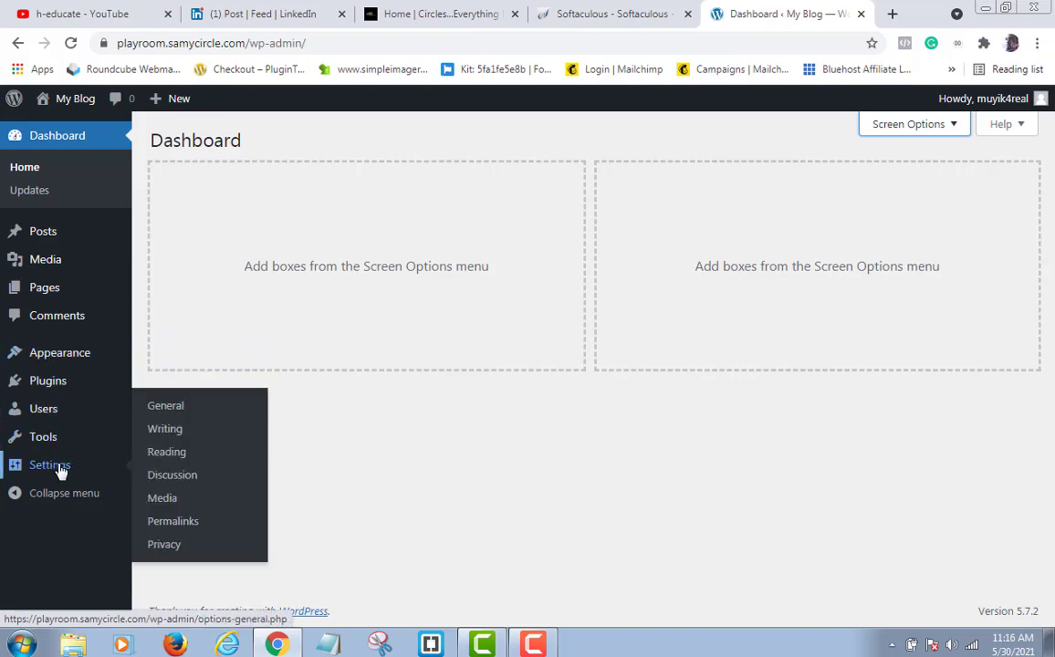
left_click(165, 406)
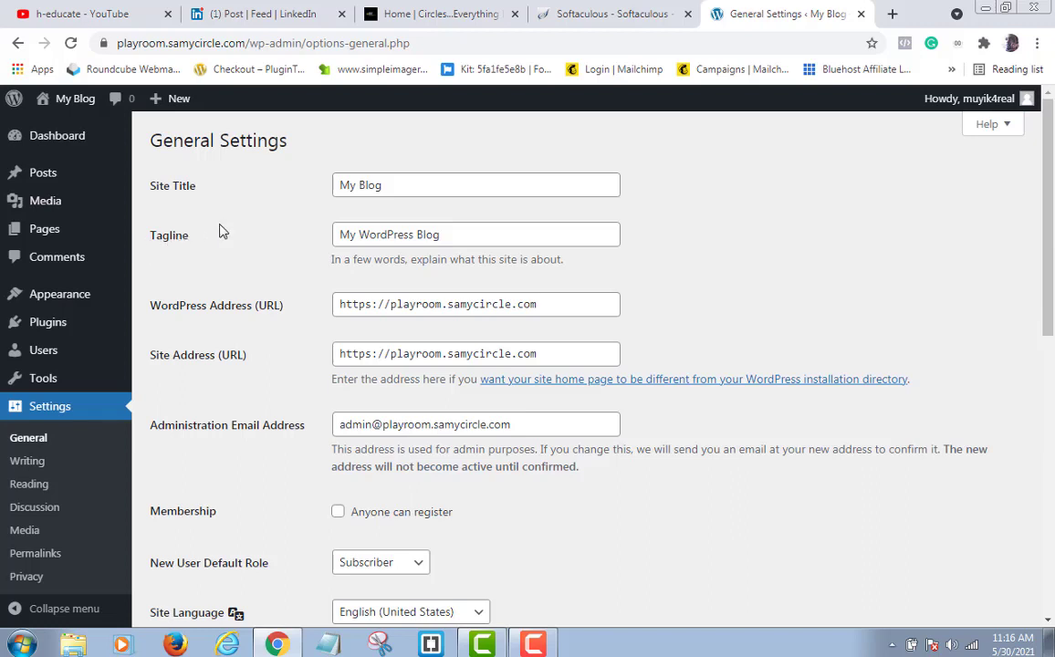
left_click(392, 184)
key("BackSpace")
key("BackSpace")
key("BackSpace")
key("BackSpace")
key("BackSpace")
key("BackSpace")
key("BackSpace")
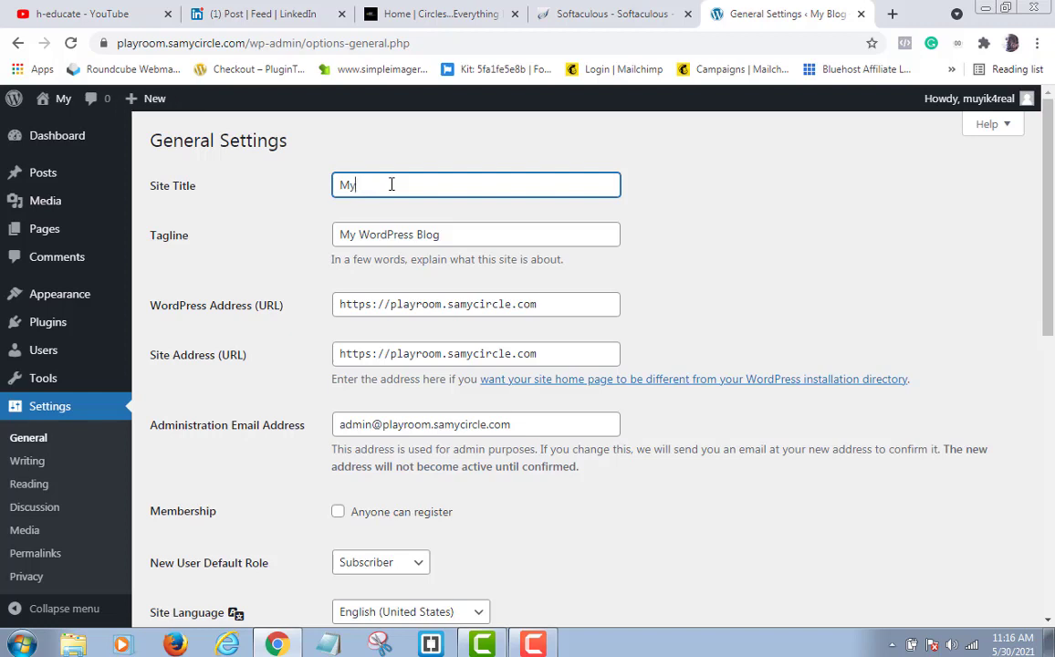
type("M")
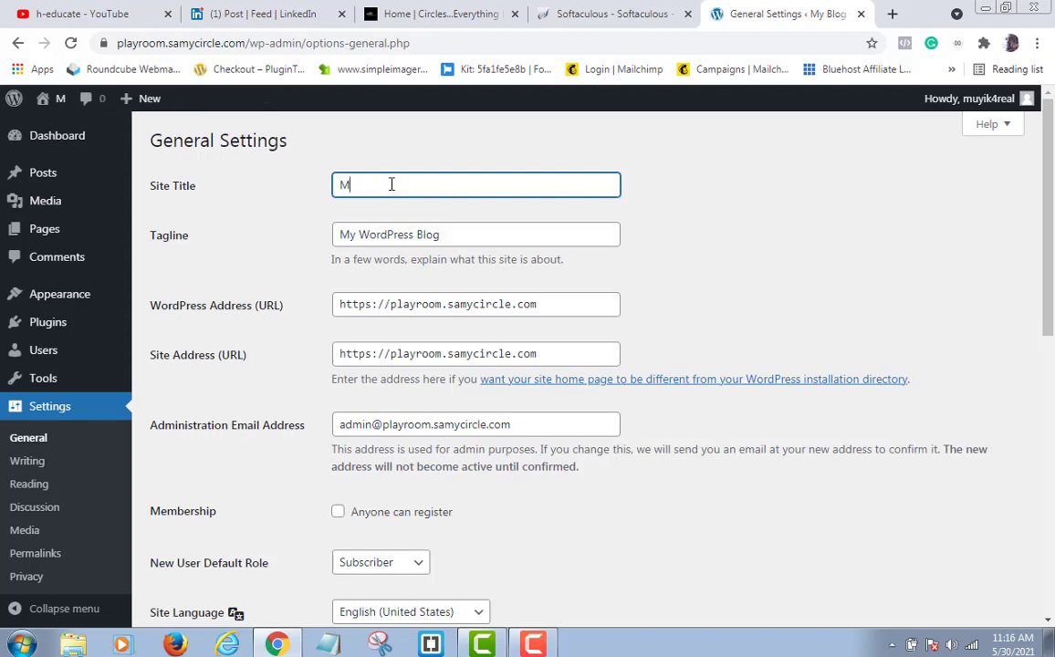
type("y")
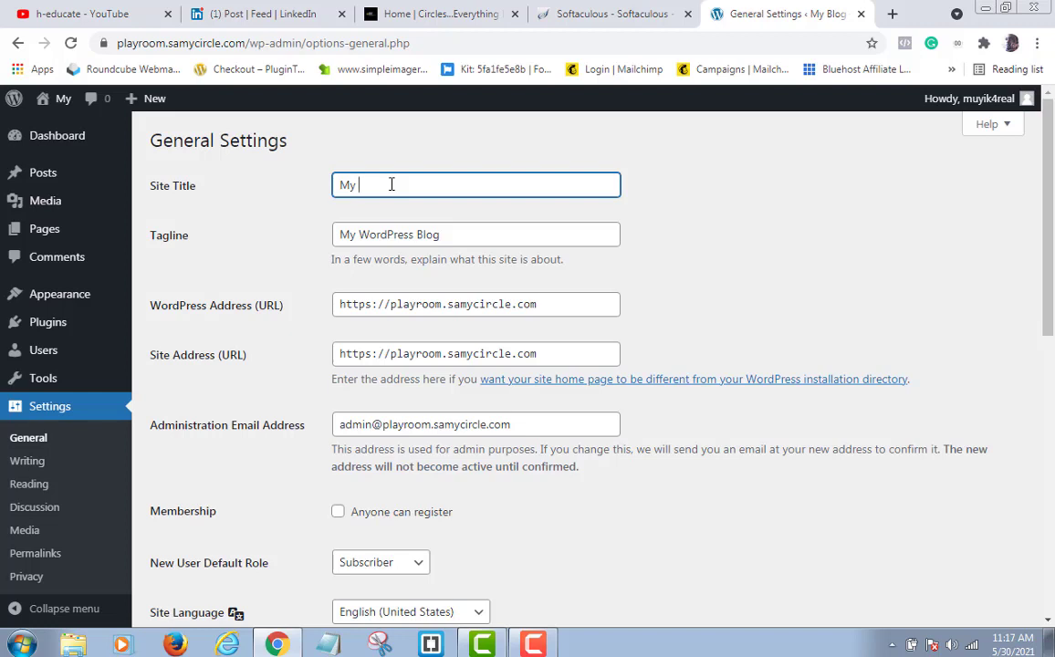
type("Tut")
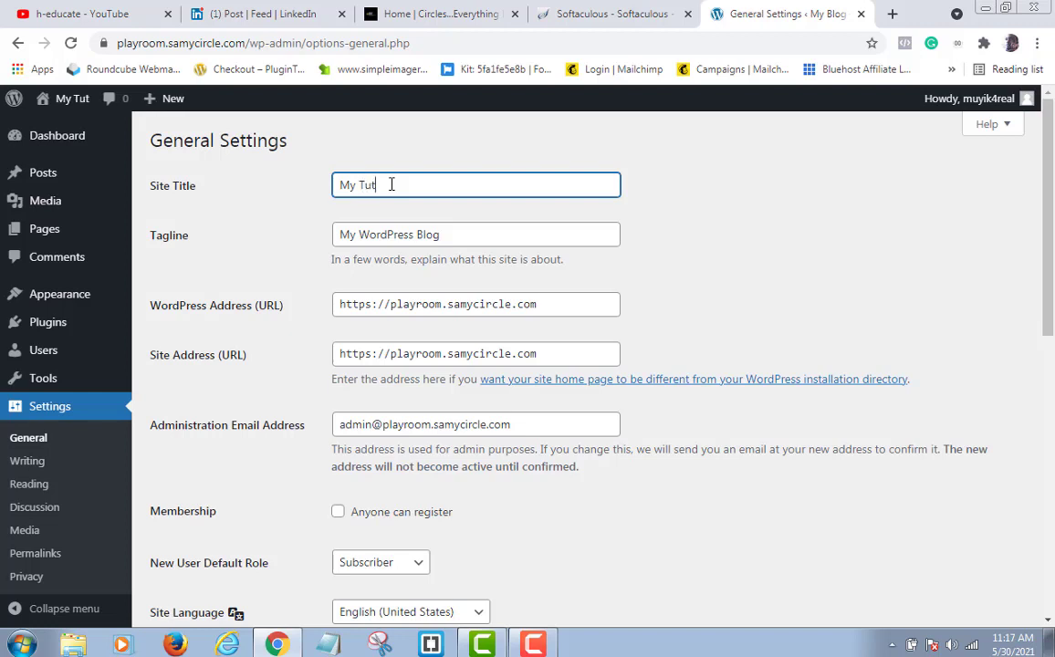
type("ori")
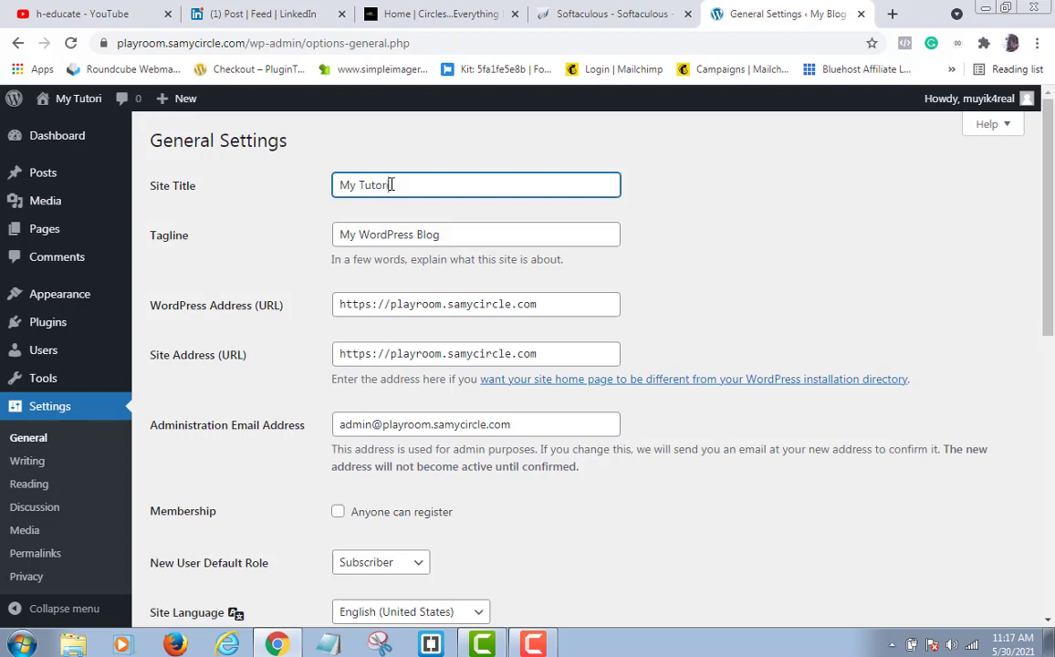
type("al")
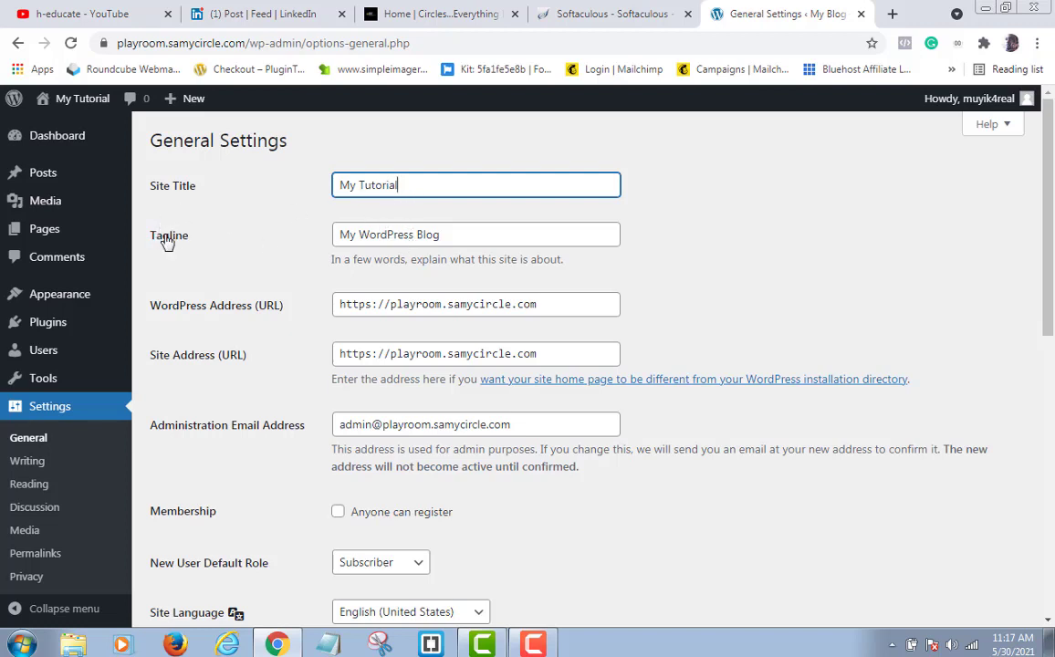
Step: Replace the site's tagline with "Learn everything wordpress"
left_click(445, 235)
key("BackSpace")
key("BackSpace")
key("BackSpace")
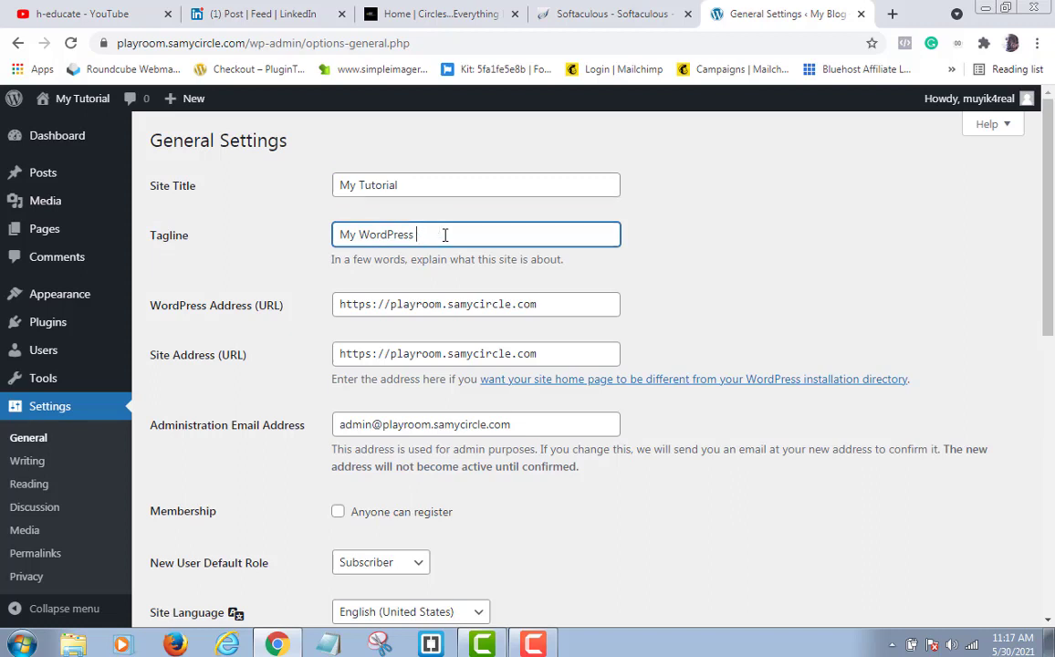
key("BackSpace")
key("BackSpace")
key("BackSpace")
key("BackSpace")
key("BackSpace")
key("BackSpace")
key("BackSpace")
key("BackSpace")
key("BackSpace")
key("BackSpace")
type("Learn everything w")
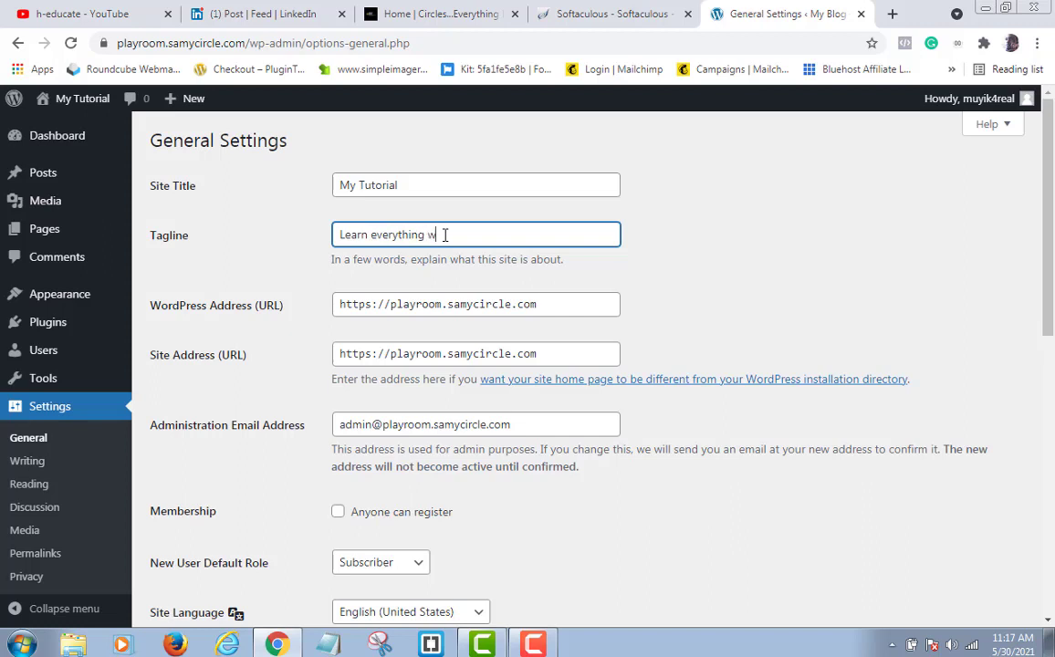
type("ordpress")
Step: Review the remaining General Settings down to the week start option and save the changes
scroll(667, 408, "down", 3)
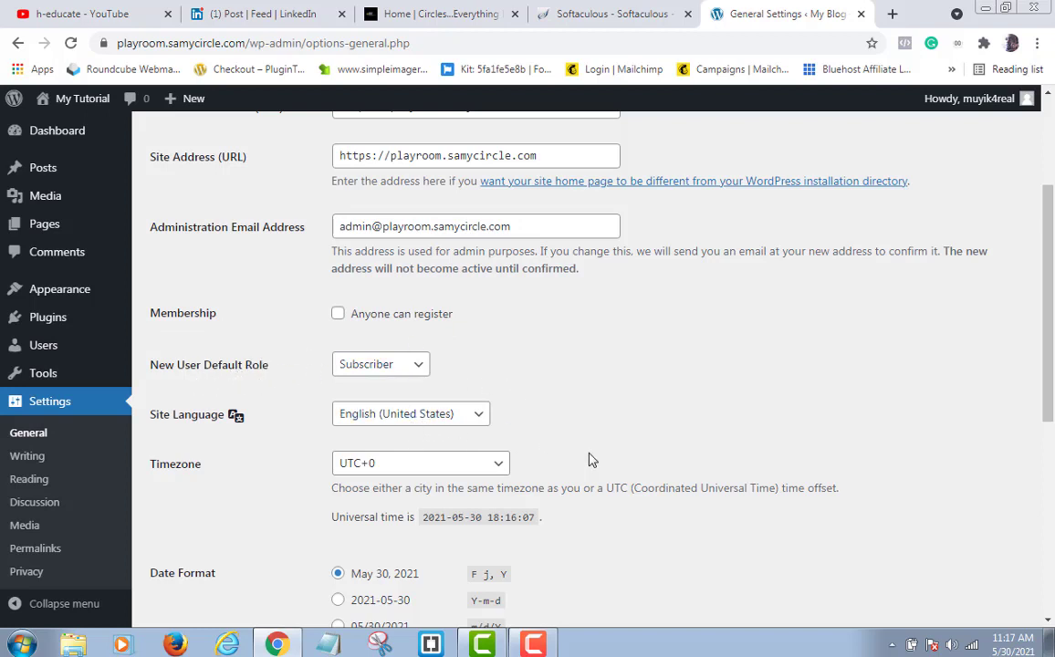
left_click(1048, 621)
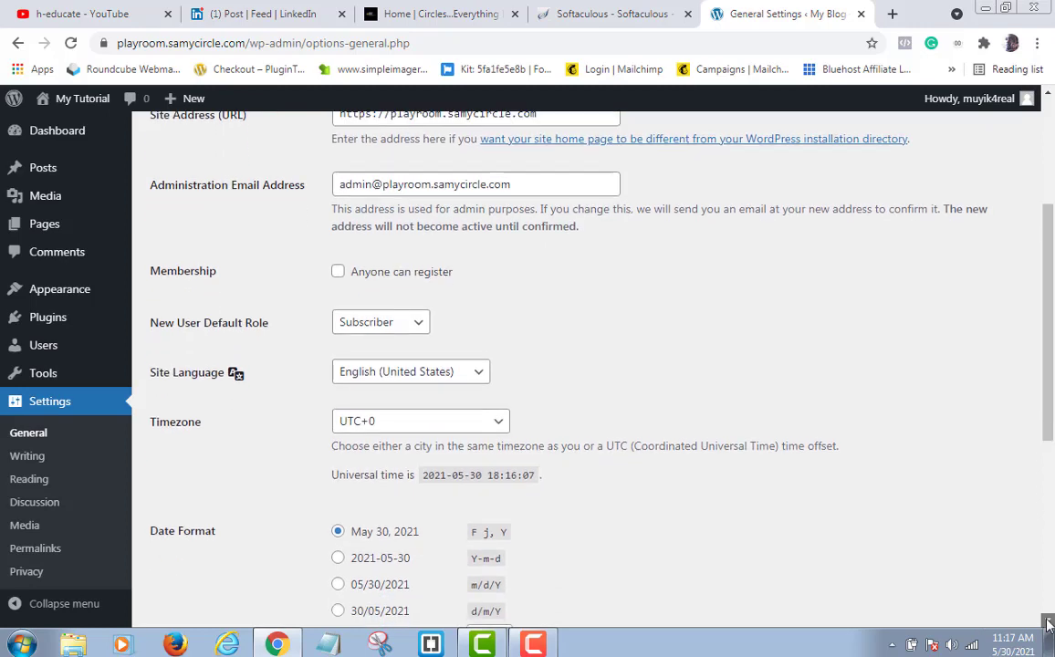
left_click(1048, 622)
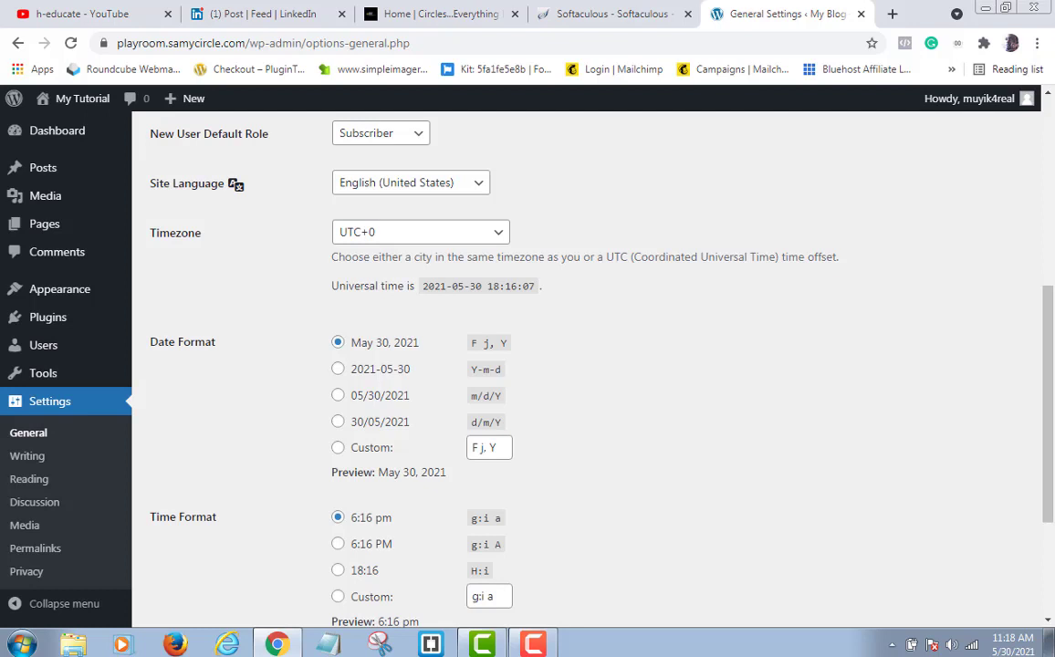
scroll(740, 515, "down", 3)
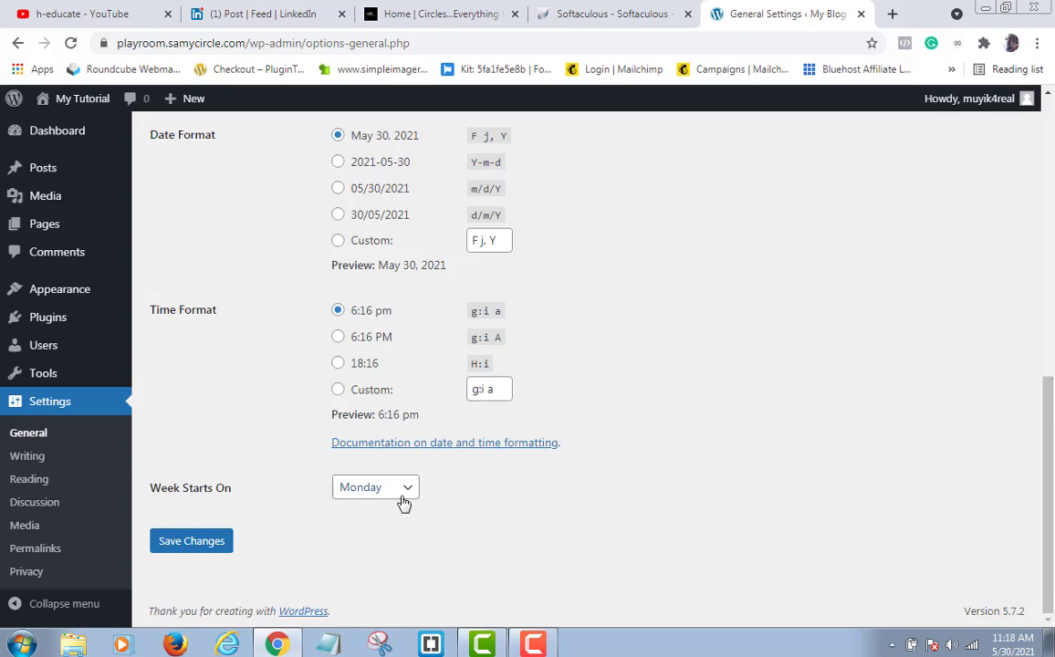
left_click(191, 541)
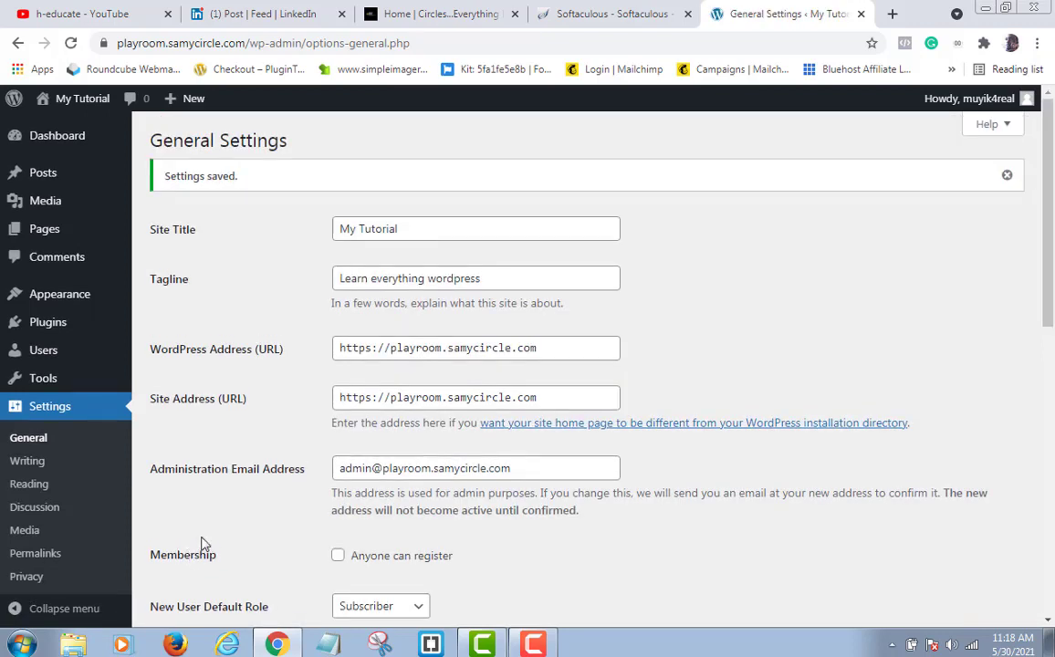
Step: Open the Reading Settings, review the homepage, feed and search engine visibility options, and save the page without changing them
left_click_drag(1051, 320, 1051, 413)
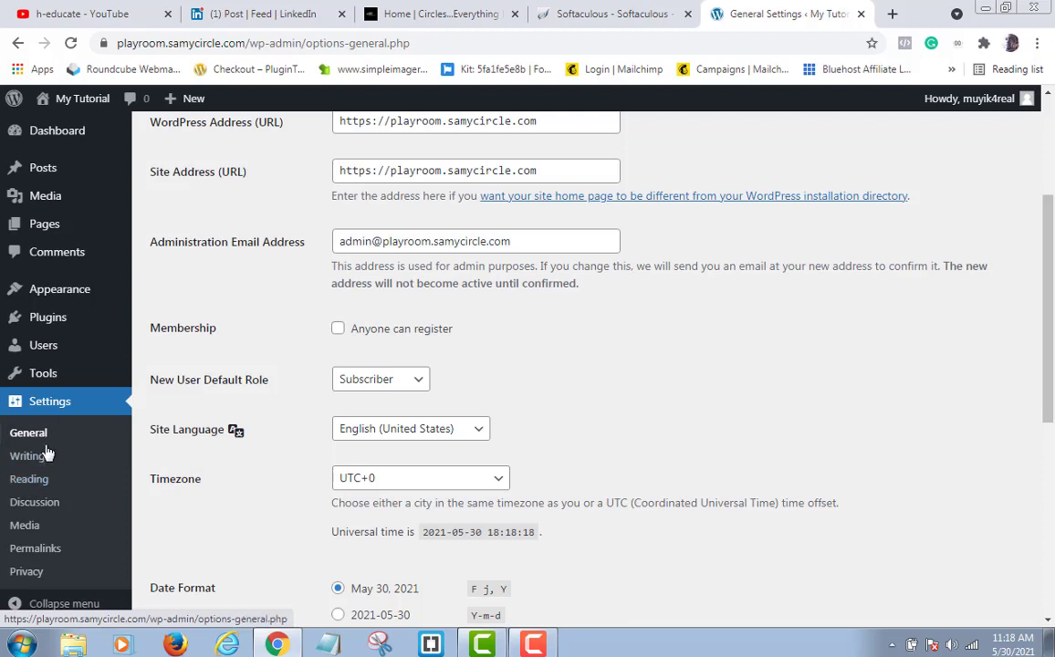
left_click(30, 480)
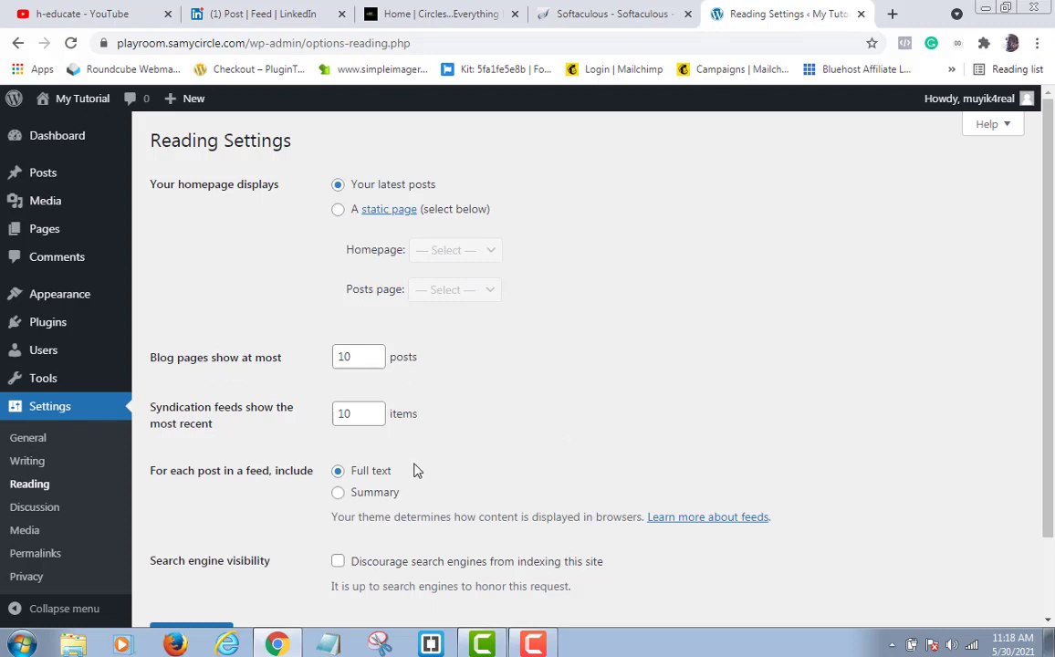
left_click(1050, 623)
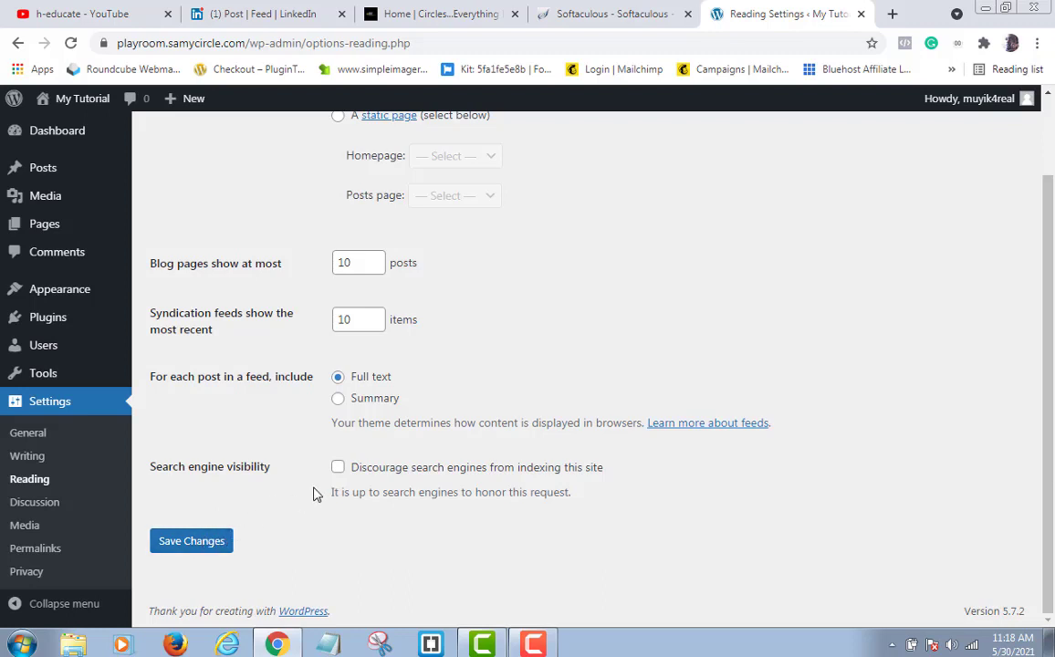
left_click(218, 546)
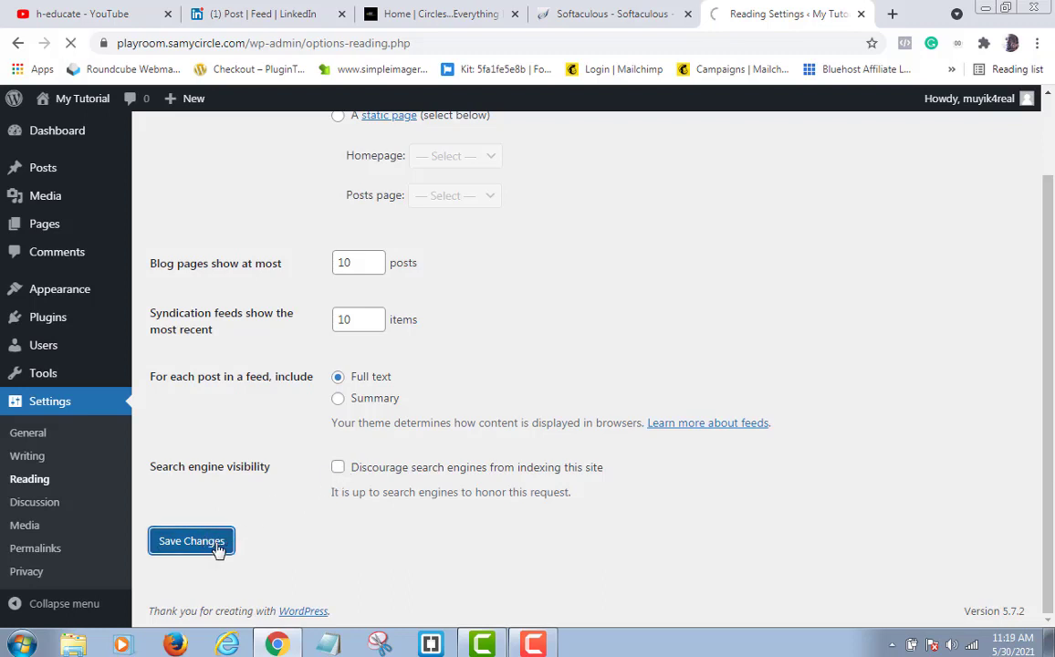
Step: Open the Writing Settings and examine the default post, post via email and update services options
left_click(33, 465)
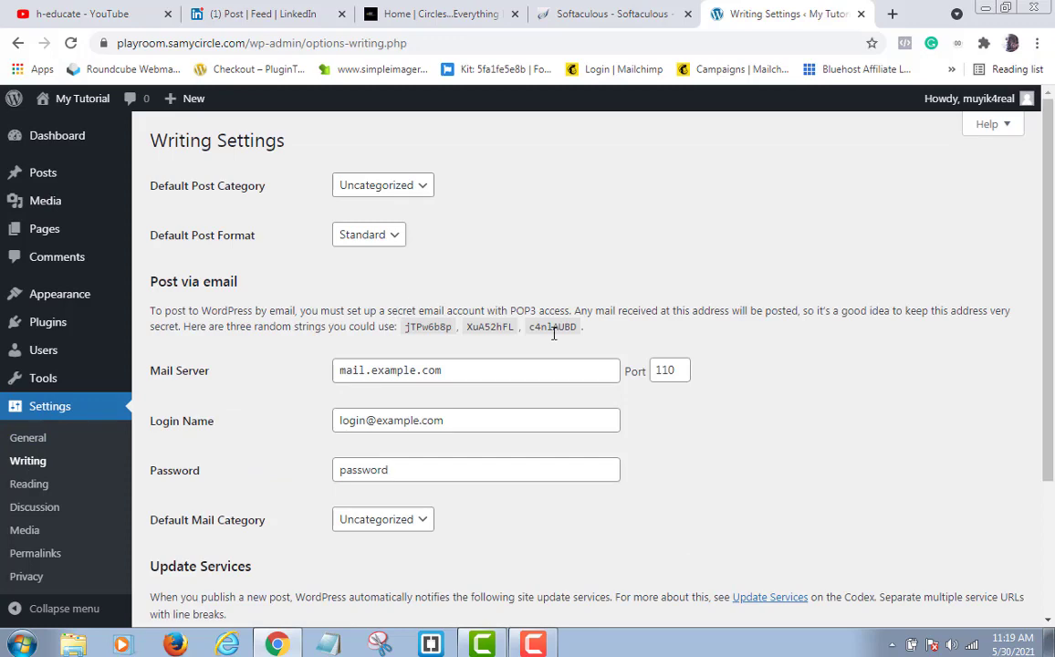
left_click(1049, 621)
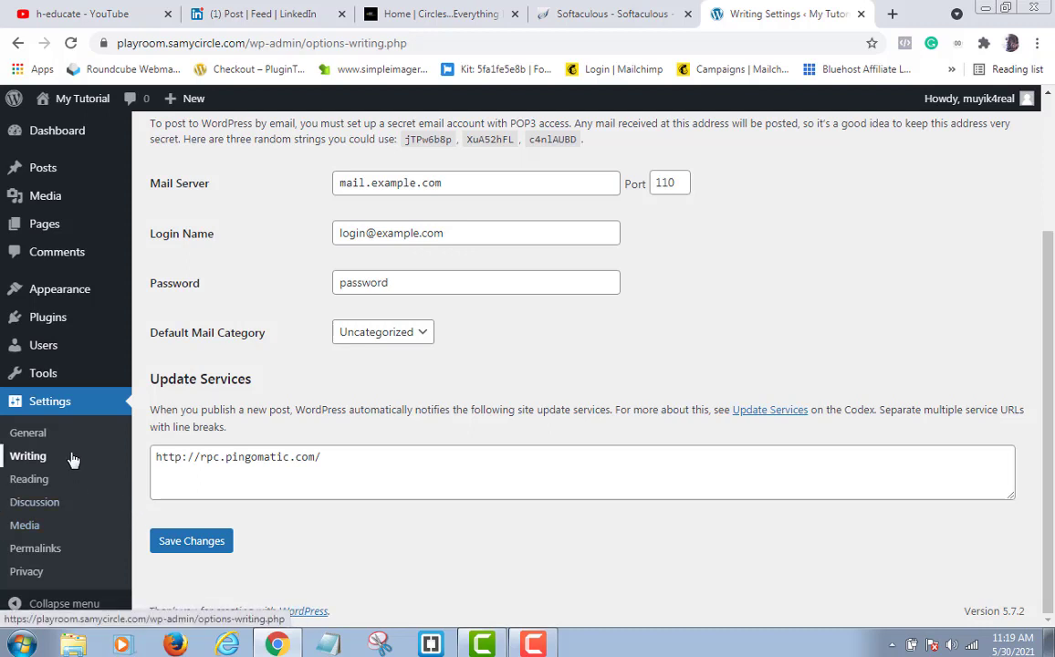
Step: Set the site's permalink structure to Post name in the Permalink Settings and save the changes
left_click(44, 553)
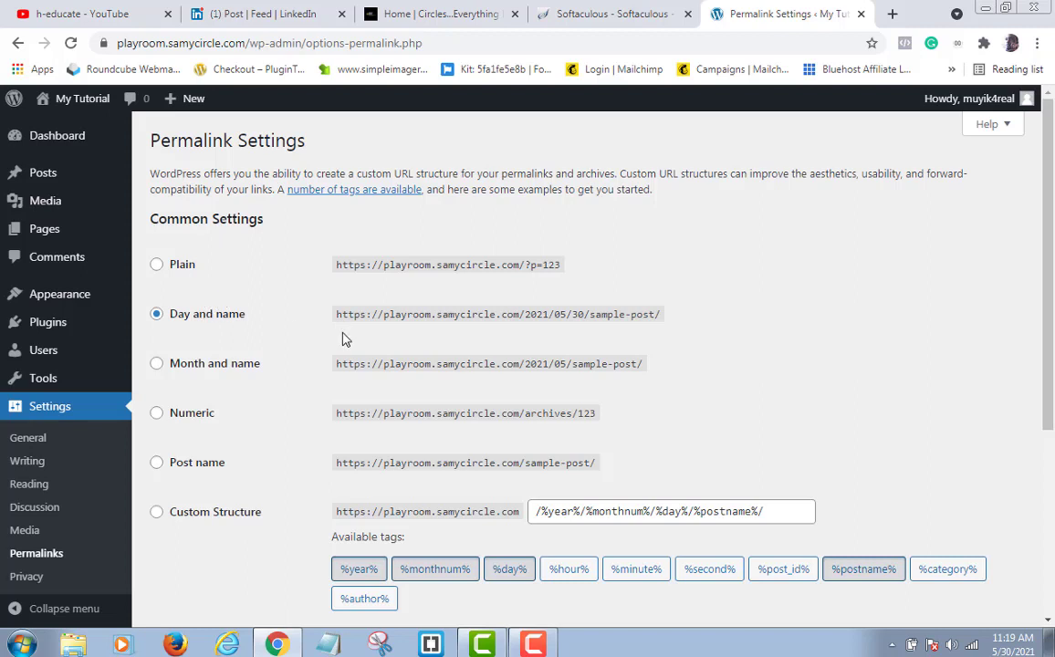
left_click(158, 466)
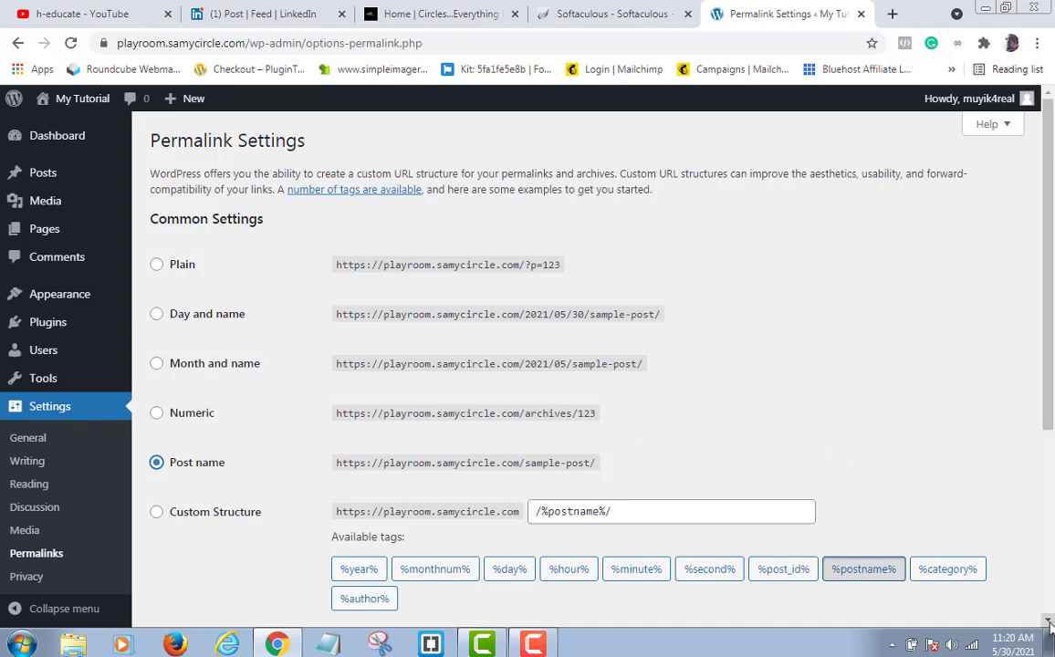
scroll(1050, 625, "down", 3)
scroll(1050, 624, "down", 2)
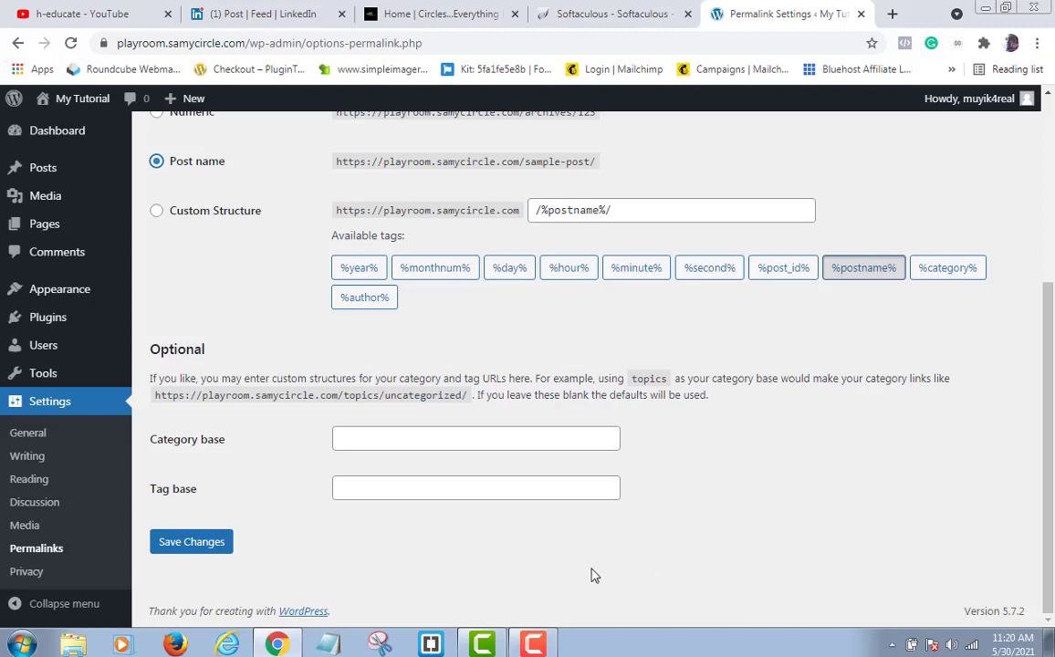
left_click(191, 545)
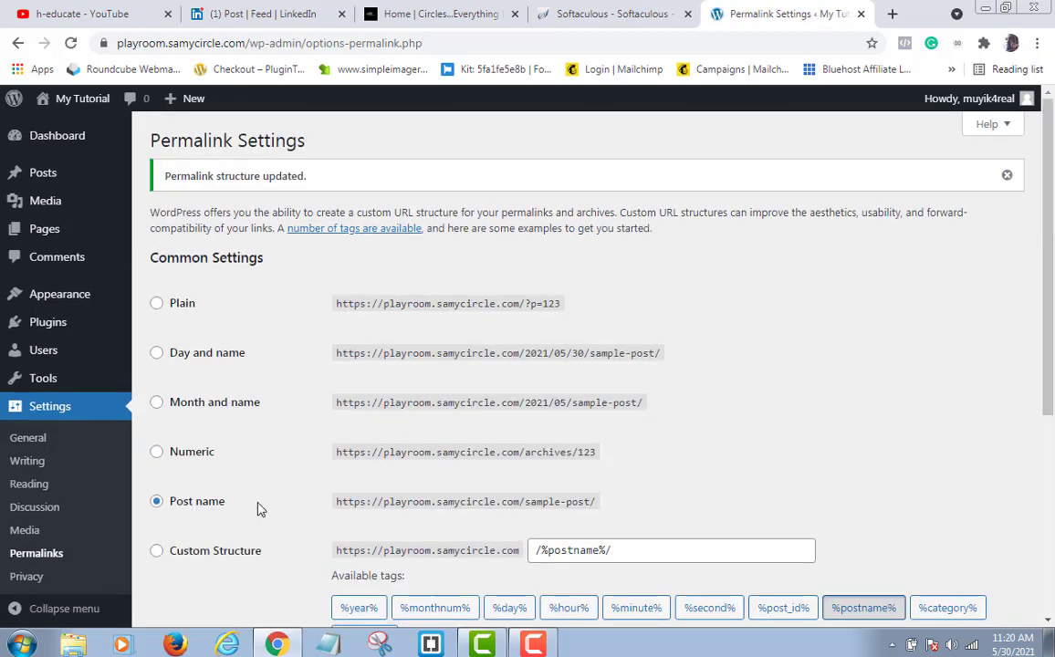
scroll(1050, 383, "down", 1)
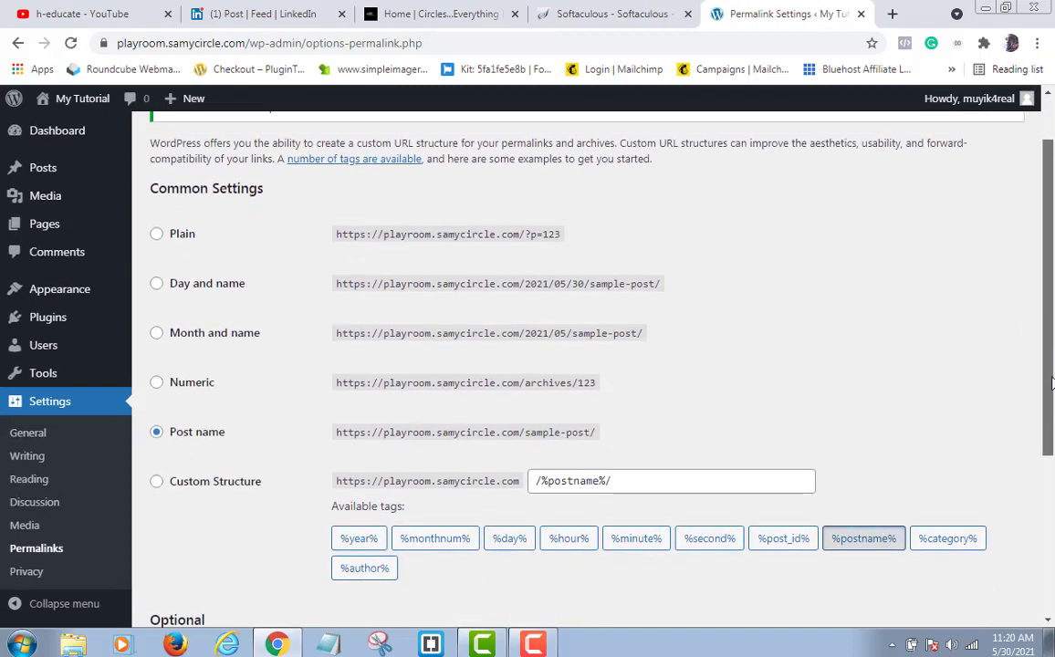
left_click_drag(1052, 383, 1052, 575)
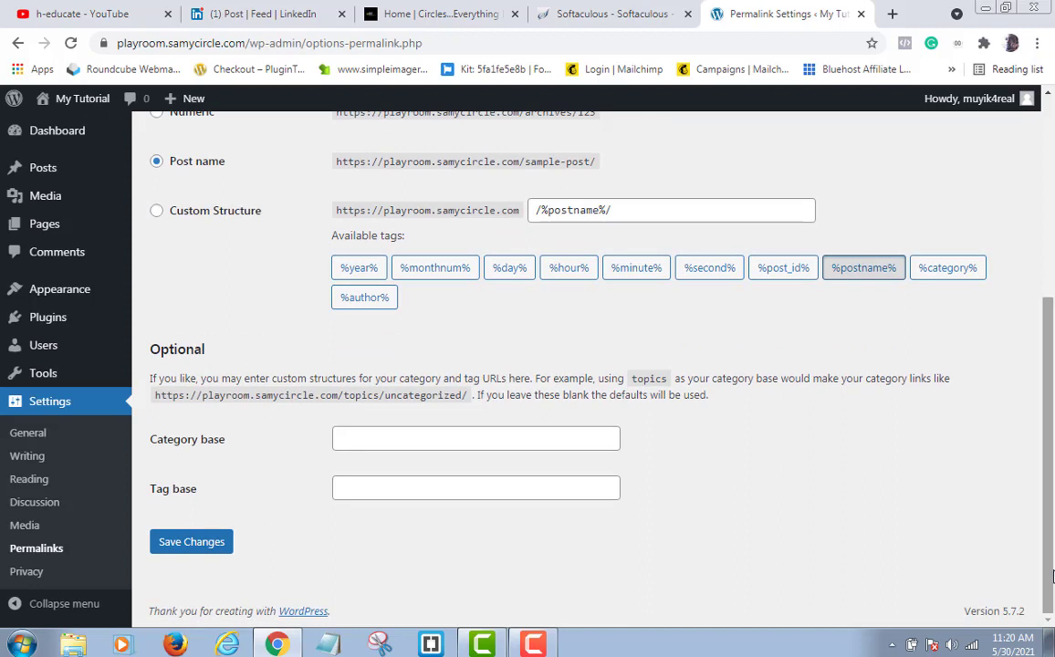